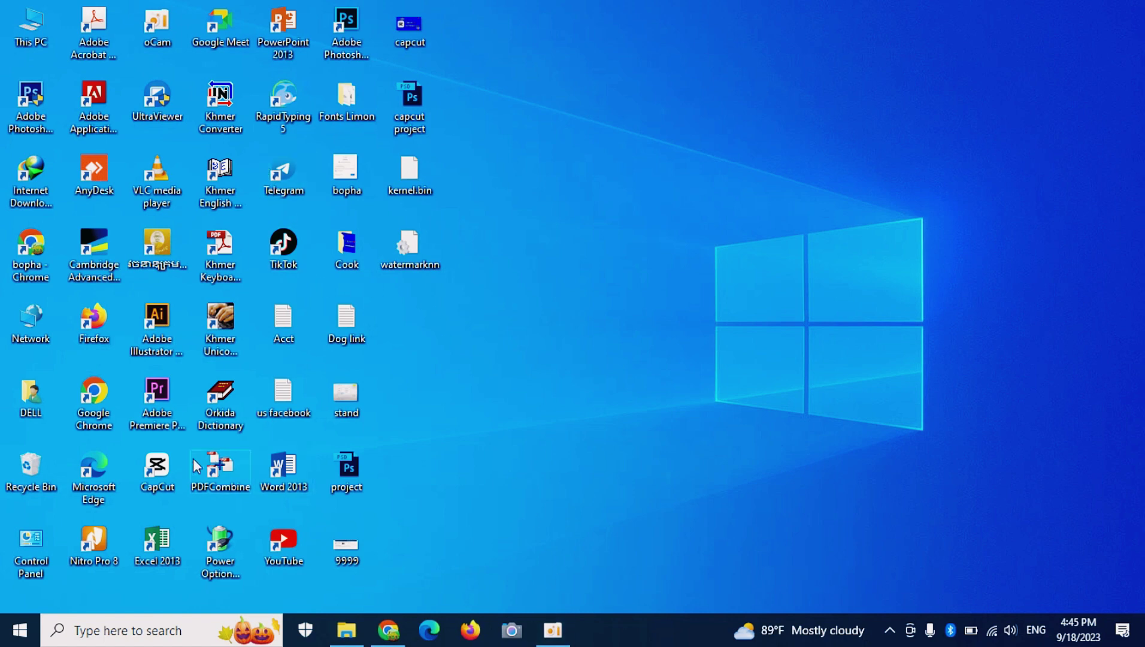
right_click(141, 468)
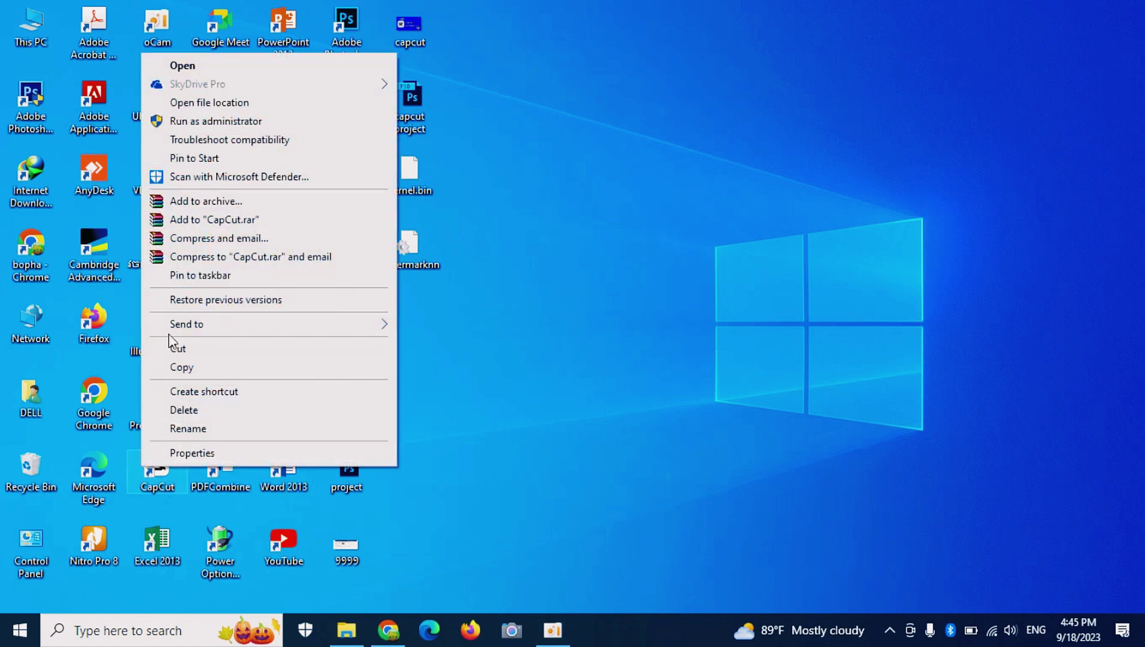
key(Escape)
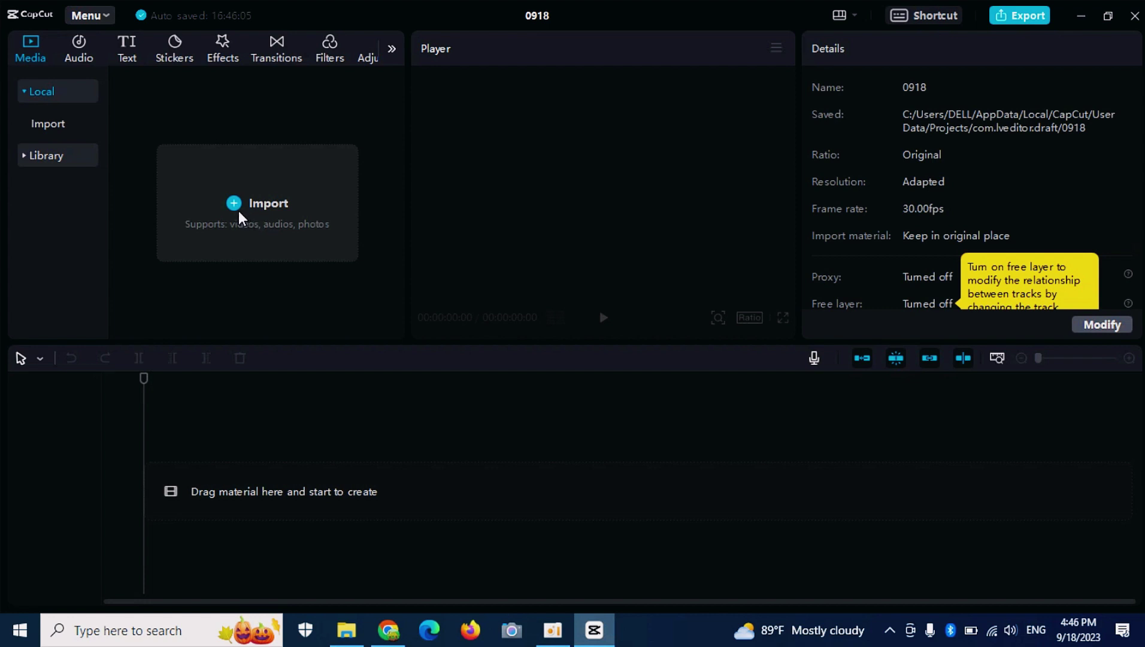
Import the image 34r from the Downloads folder and place it at the start of the timeline.
click(239, 213)
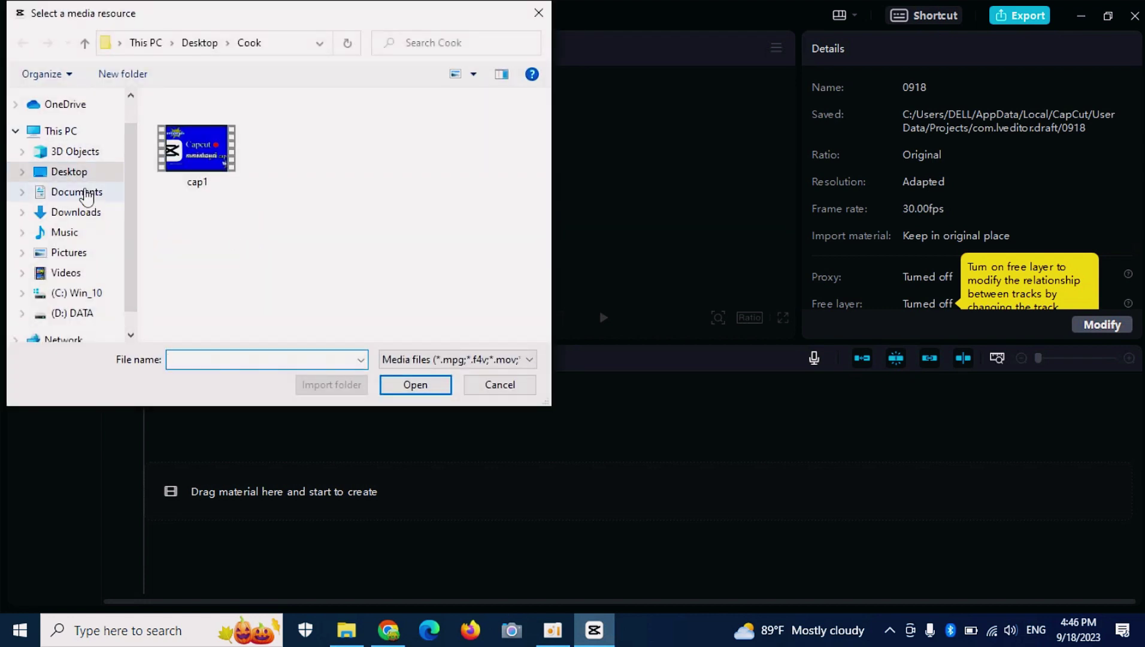
click(91, 211)
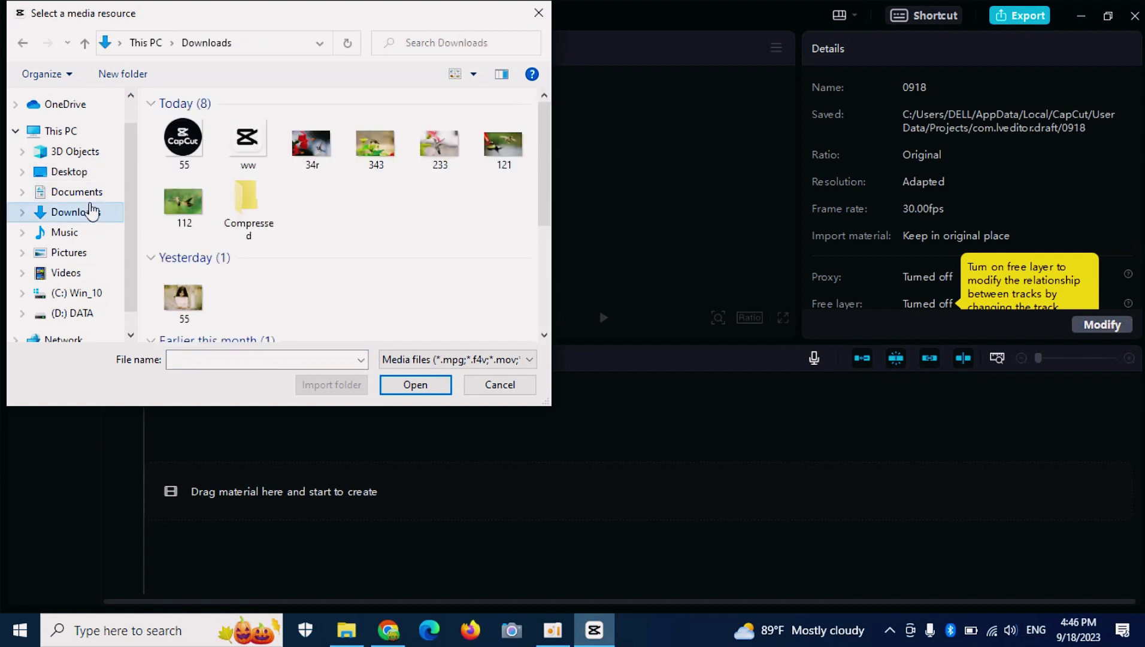
click(327, 147)
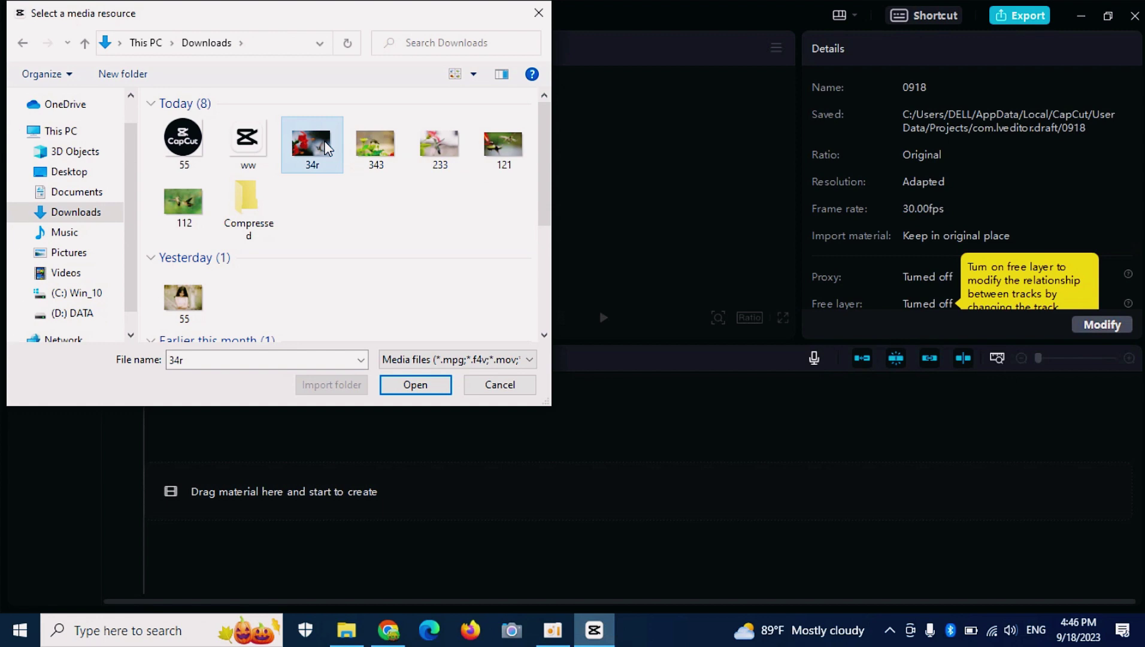
click(420, 385)
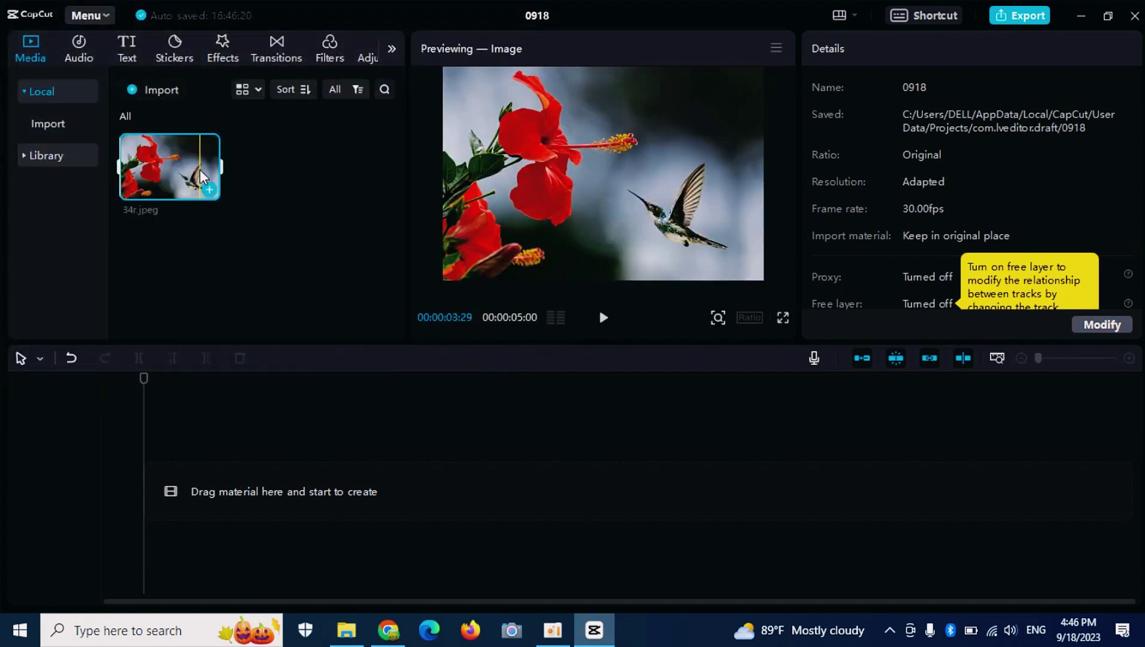
drag(161, 162, 147, 487)
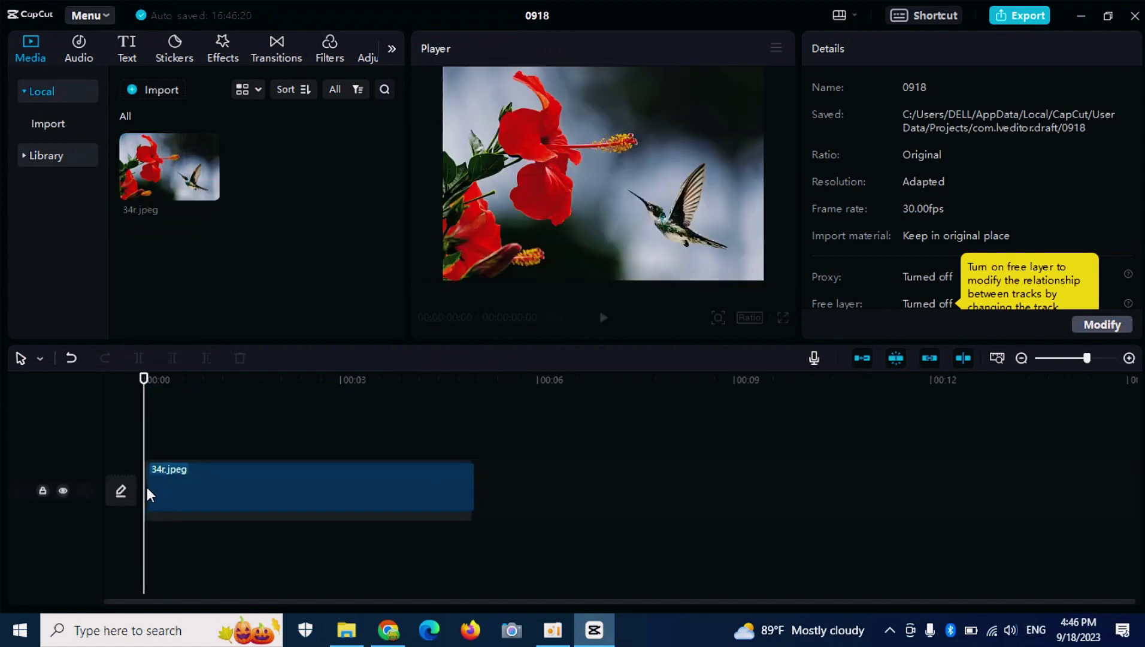
Extend the 34r.jpeg clip on the timeline to a duration of about 00:00:08:28.
click(467, 493)
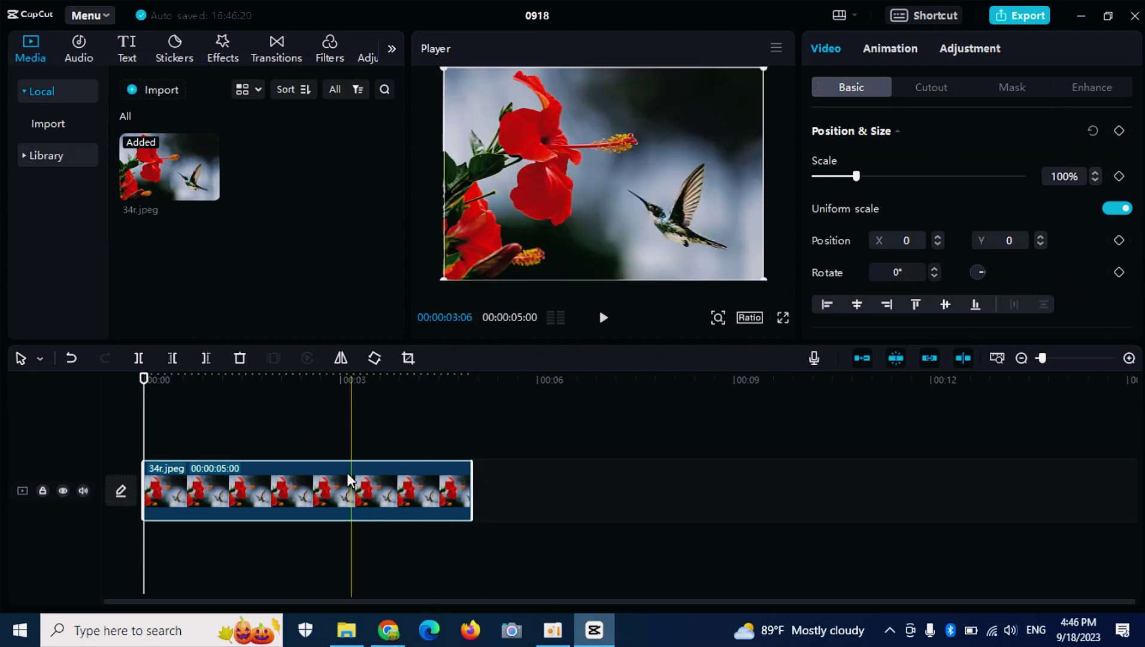
drag(472, 491, 764, 544)
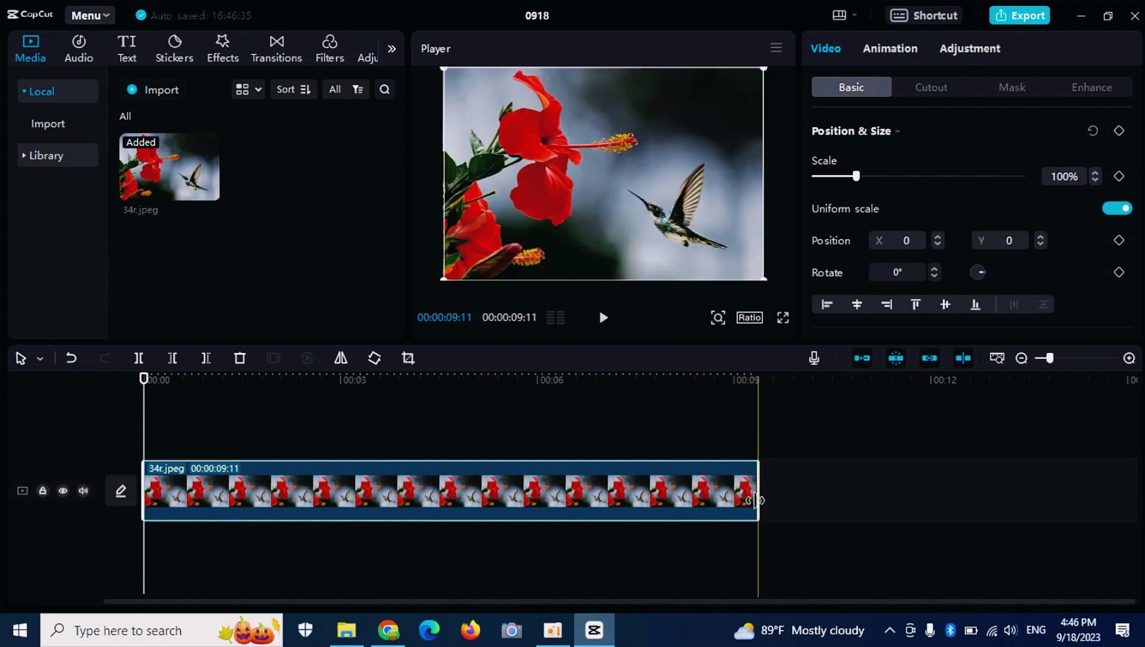
drag(756, 500, 729, 491)
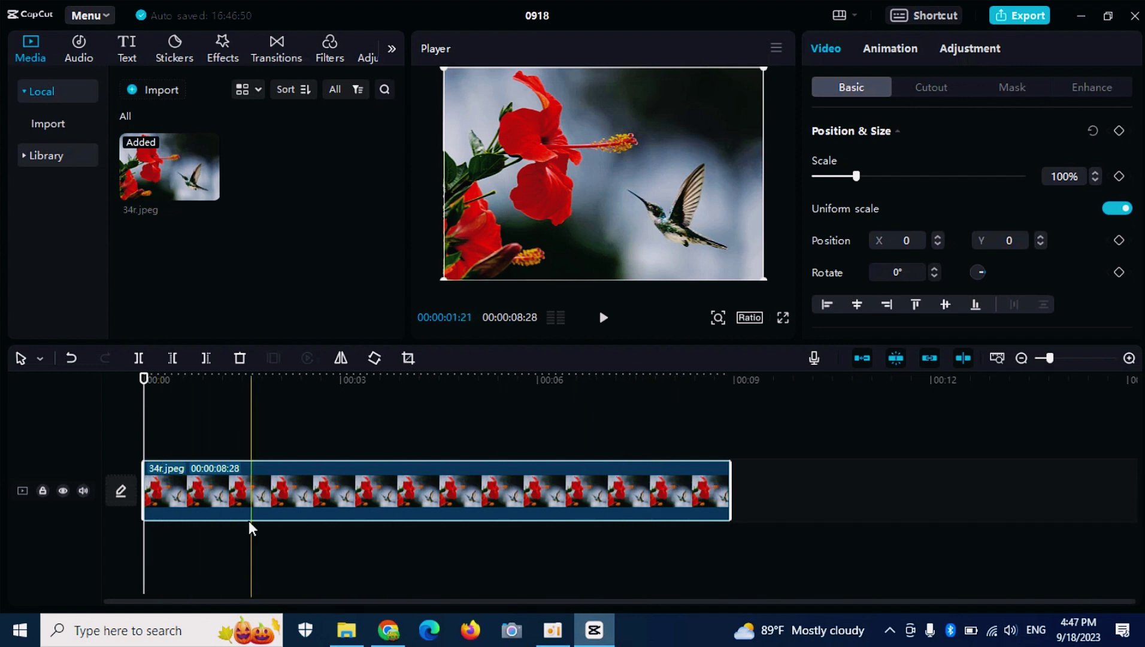
Browse the audio library, examining the Vlog music tracks, the music categories and the sound effects.
click(78, 43)
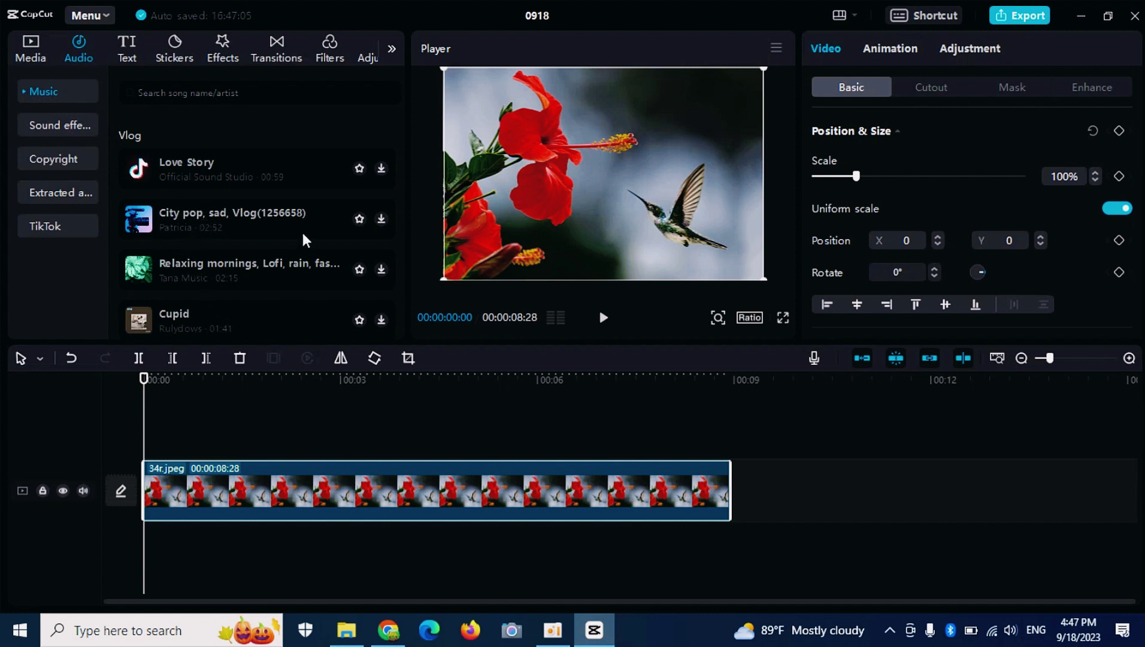
scroll(302, 233, down, 1)
scroll(290, 201, down, 2)
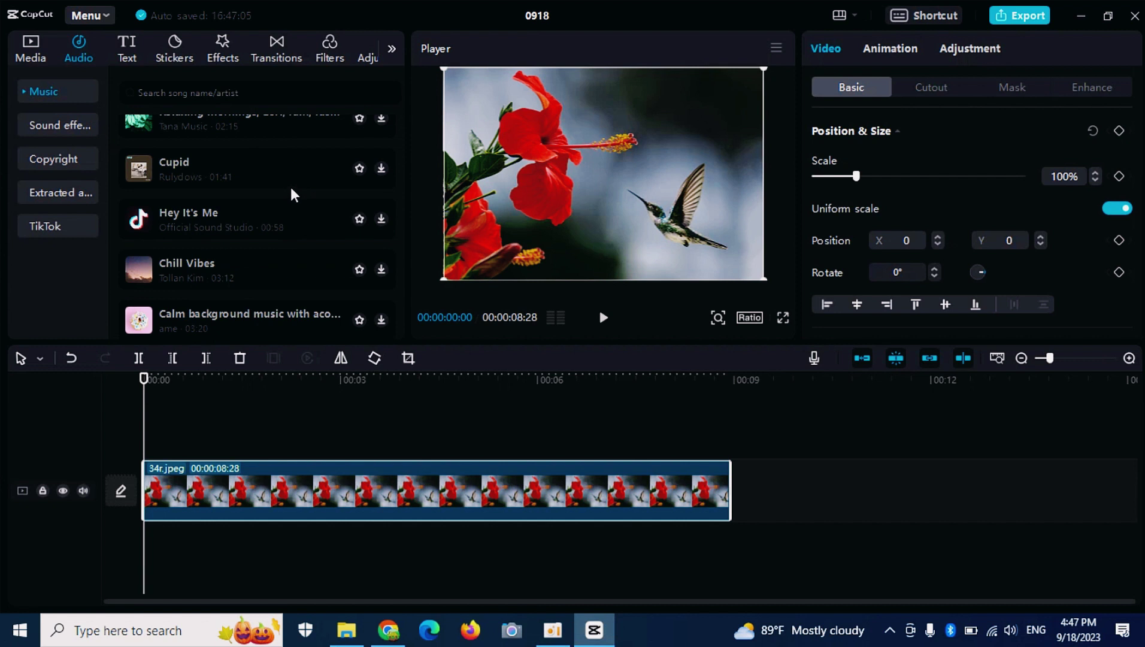
scroll(286, 190, down, 3)
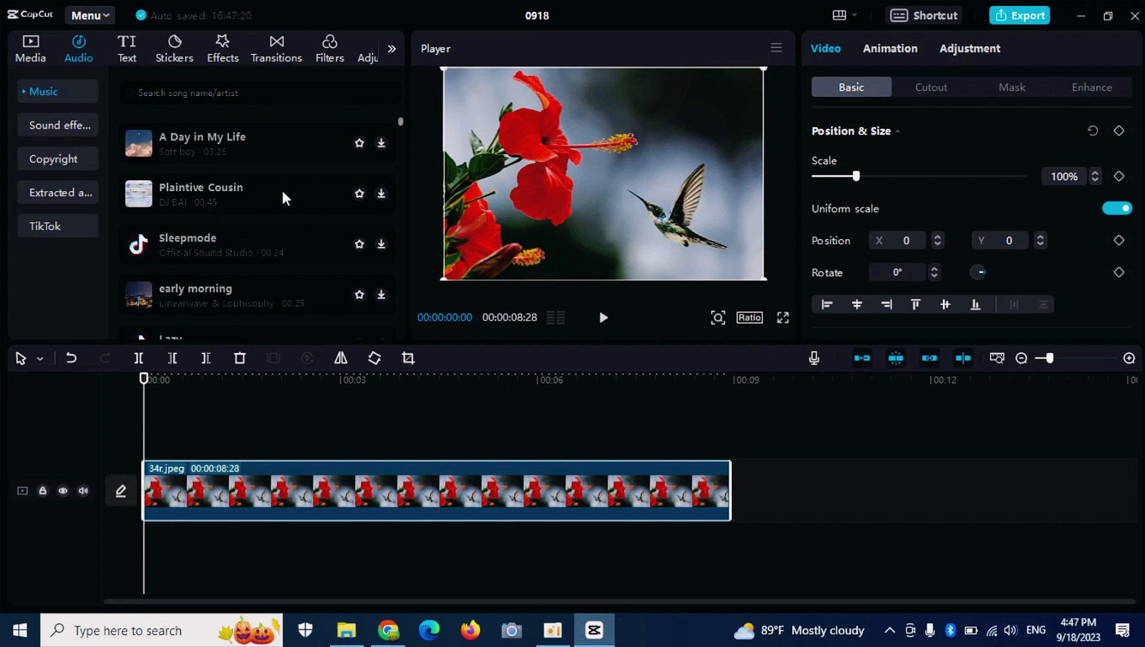
scroll(282, 190, down, 2)
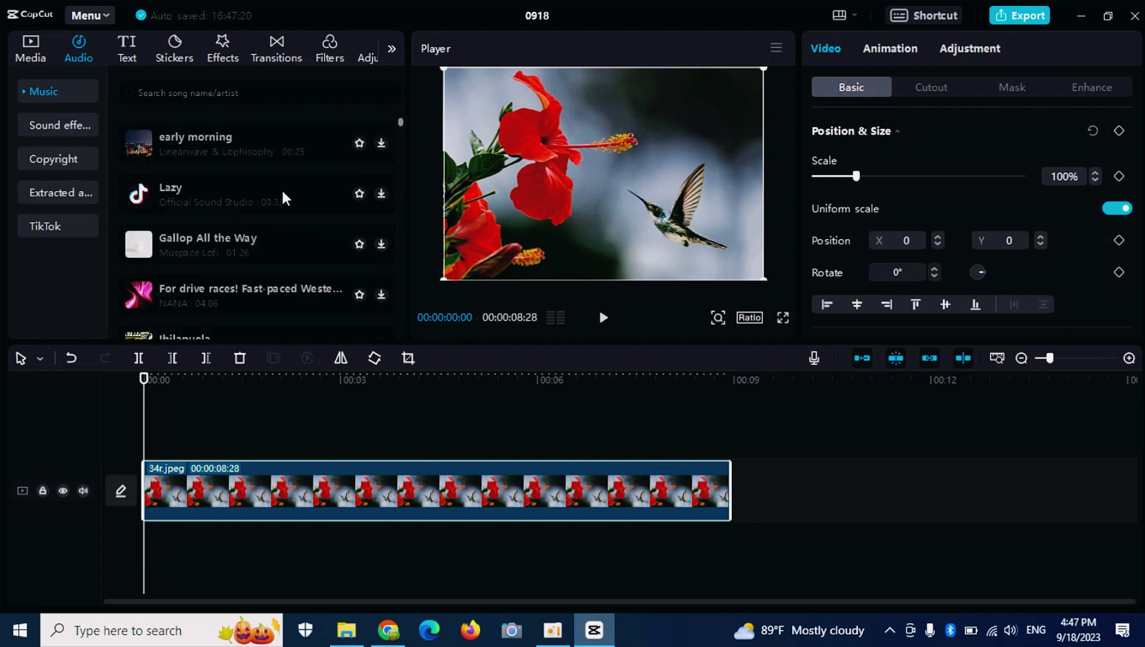
click(52, 124)
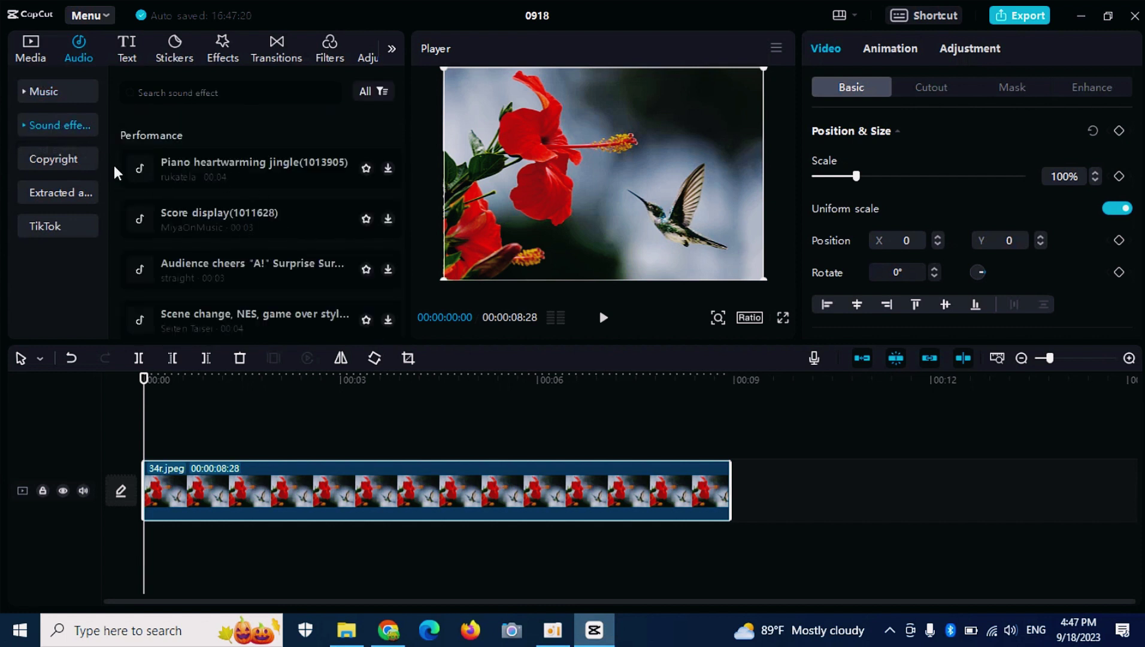
click(40, 91)
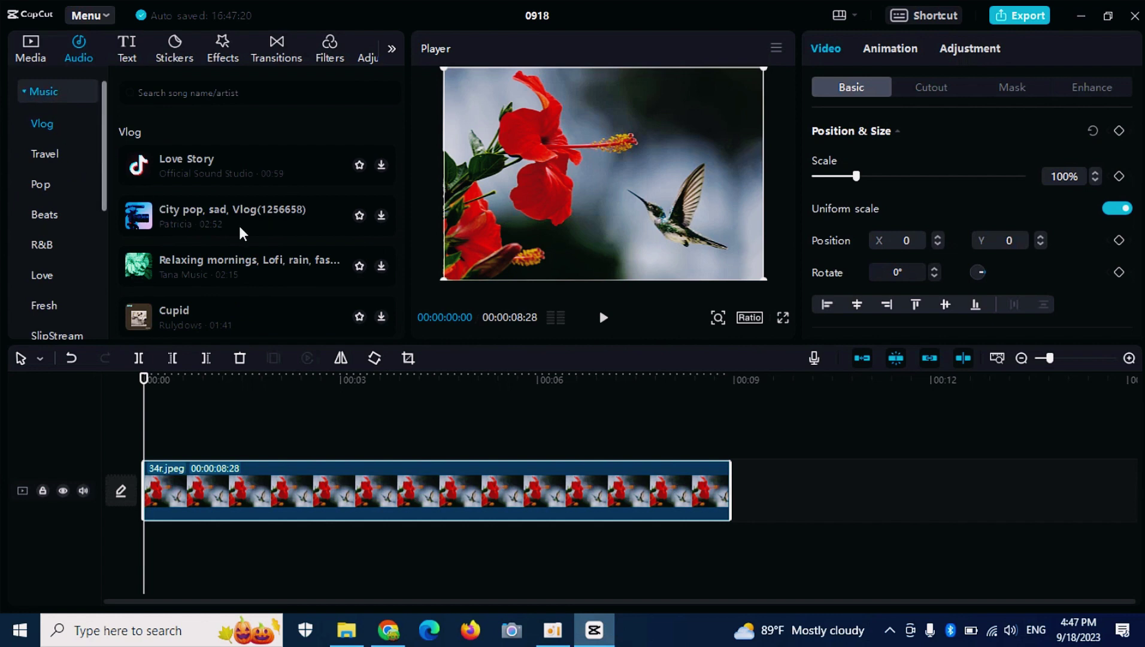
scroll(263, 216, down, 3)
scroll(264, 210, down, 10)
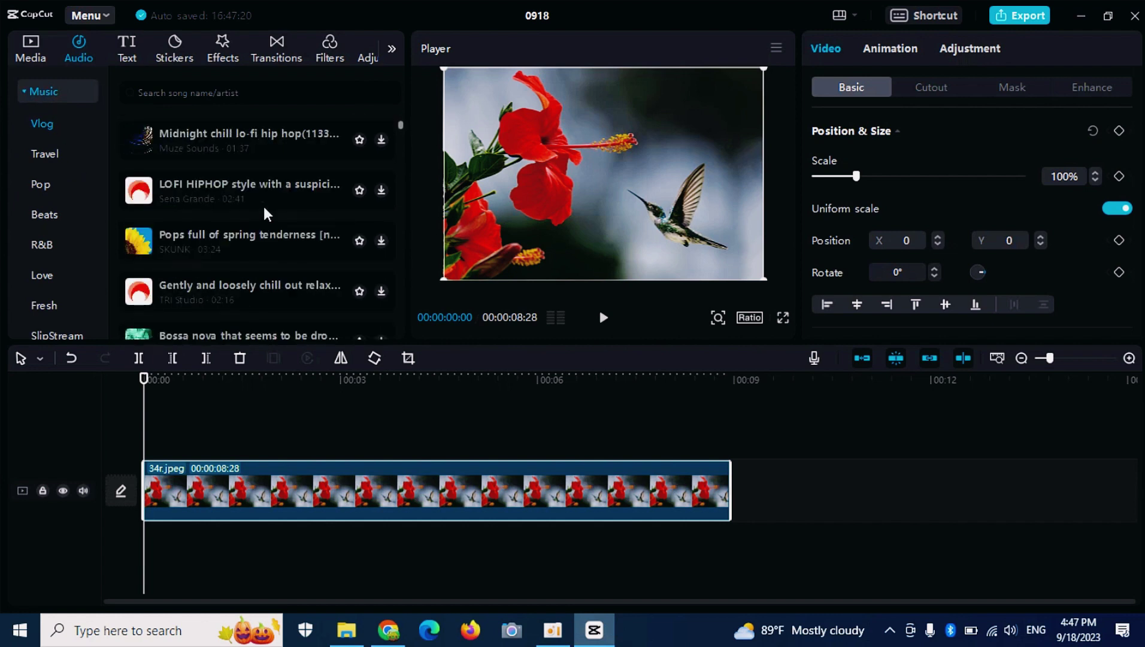
scroll(263, 204, up, 5)
scroll(263, 205, up, 4)
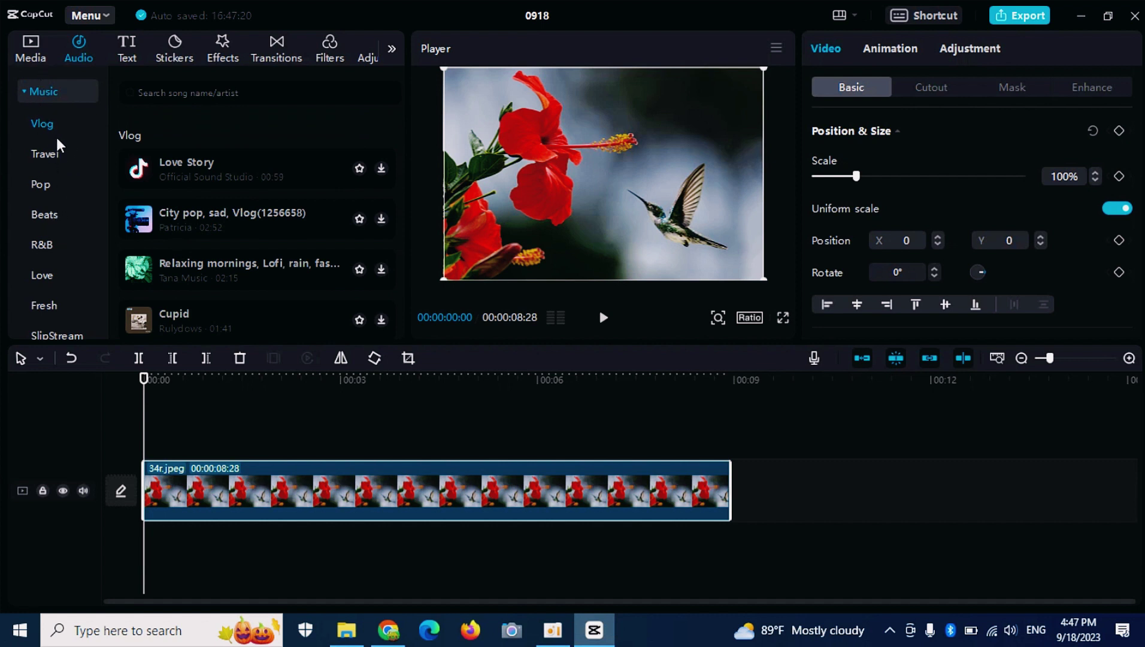
scroll(60, 142, down, 4)
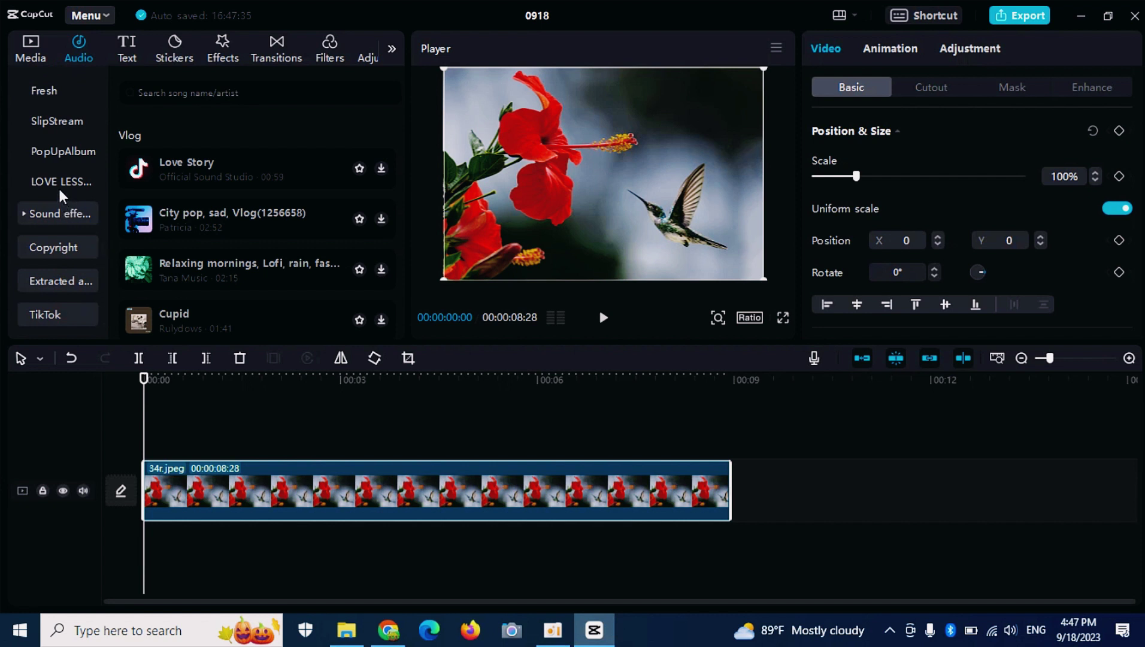
Add the Performance sound effect "Piano heartwarming jingle(1013905)" beneath the image clip at the start of the timeline.
click(62, 215)
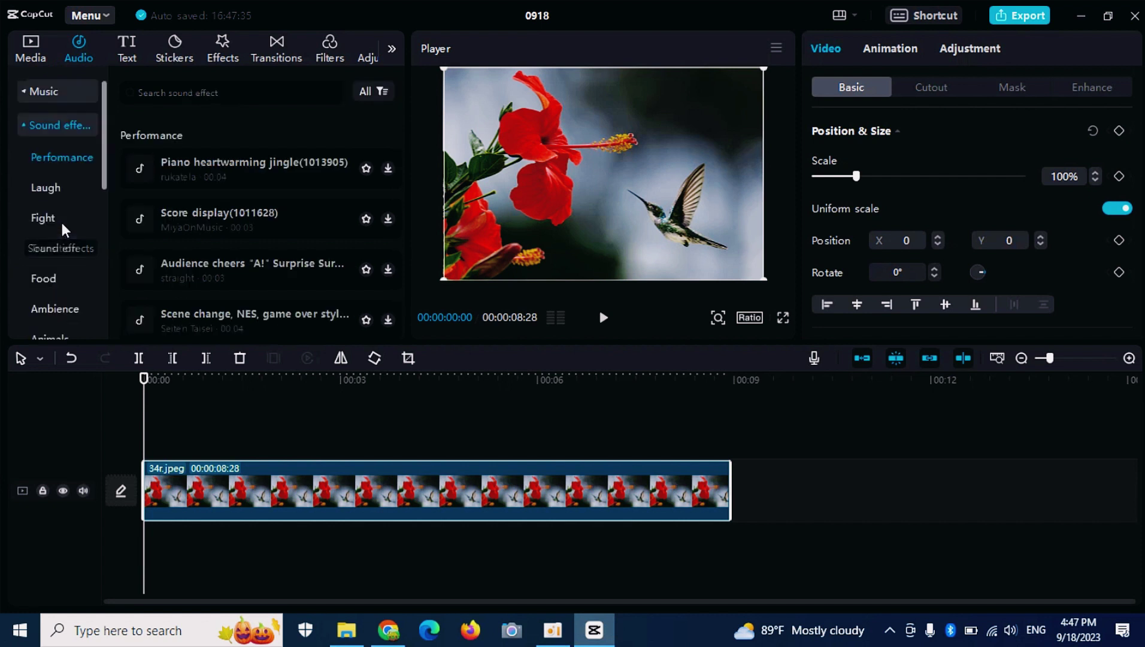
click(278, 170)
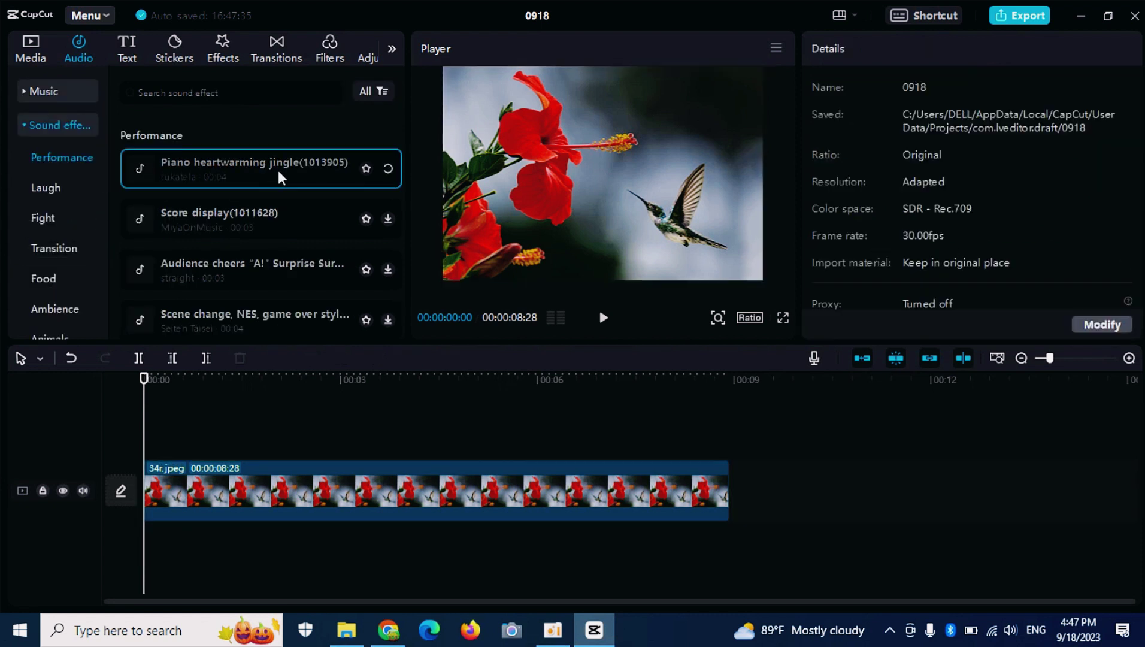
drag(271, 163, 119, 543)
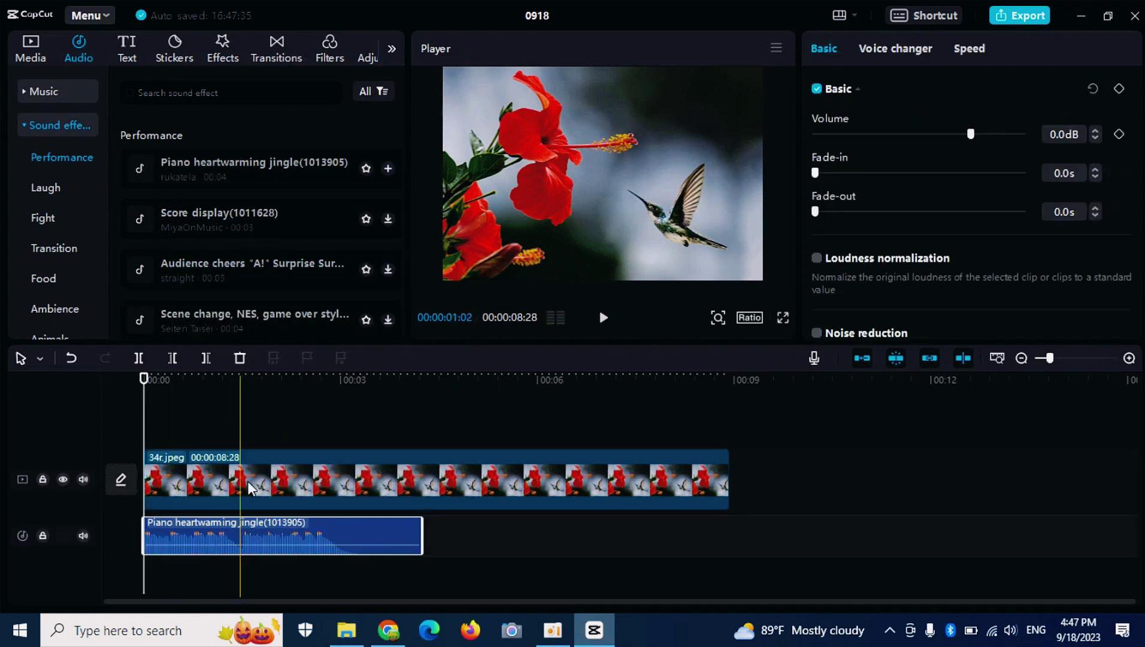
Play back parts of the timeline to check the piano jingle with the image.
click(327, 385)
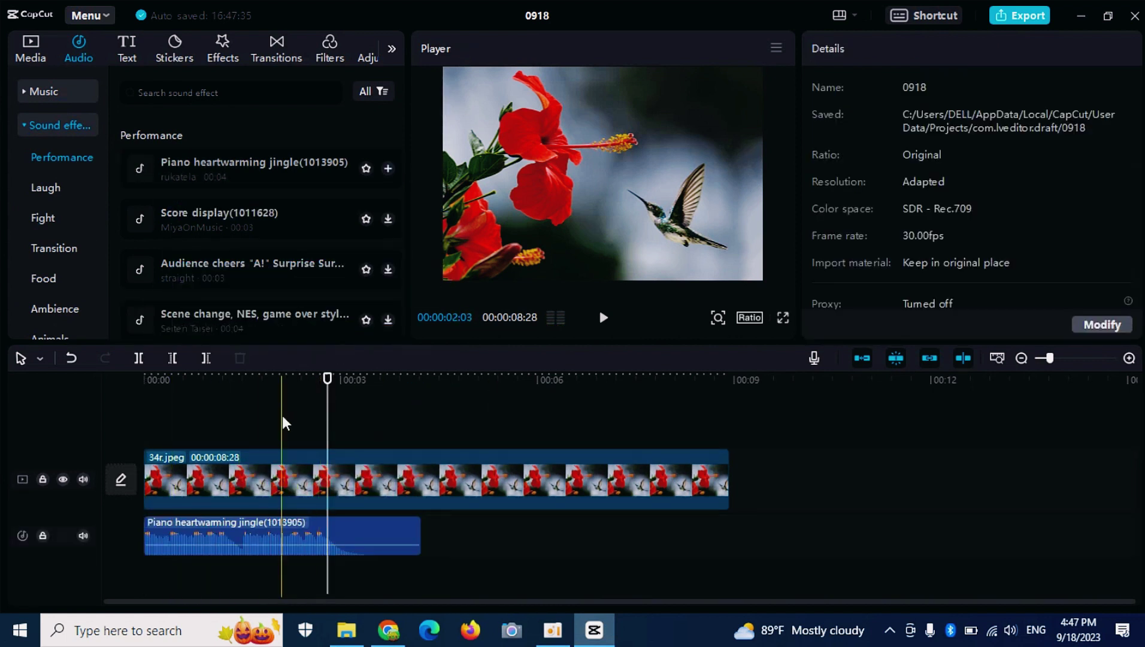
key(space)
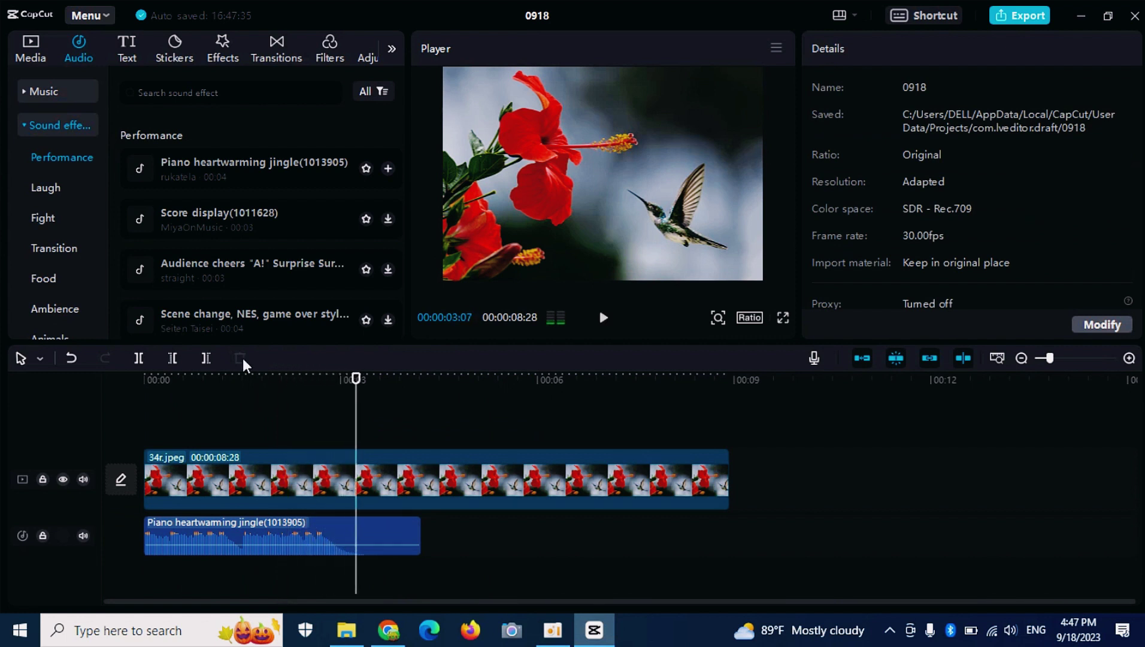
click(200, 412)
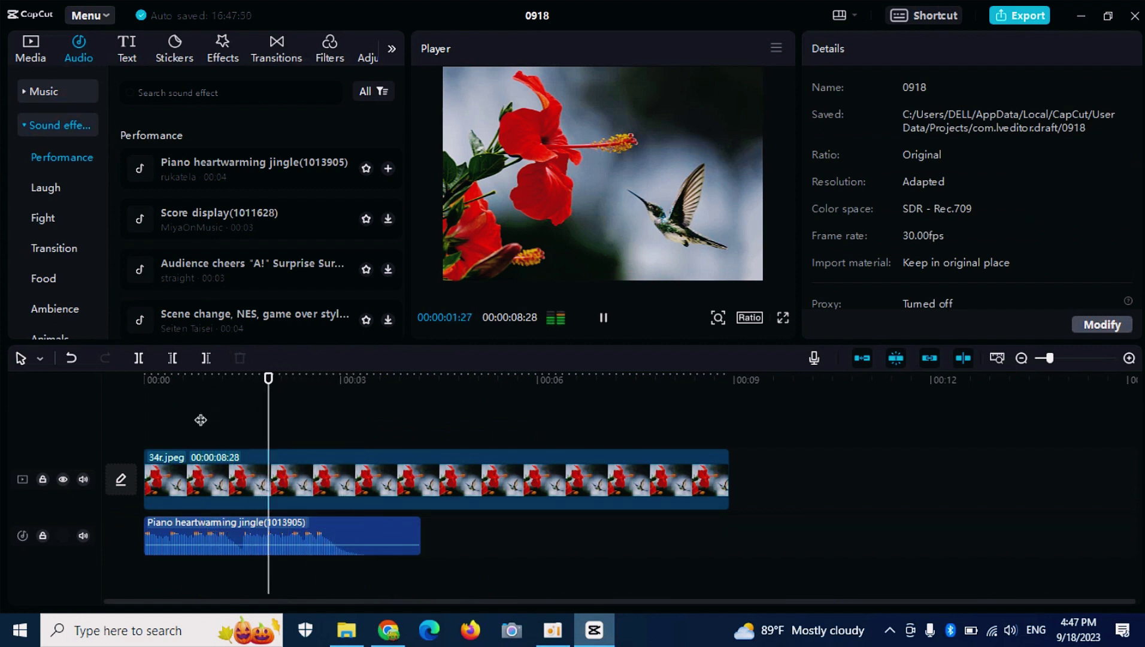
key(space)
Select the 34r.jpeg clip and move the playhead to about 00:00:02:23.
drag(278, 379, 275, 424)
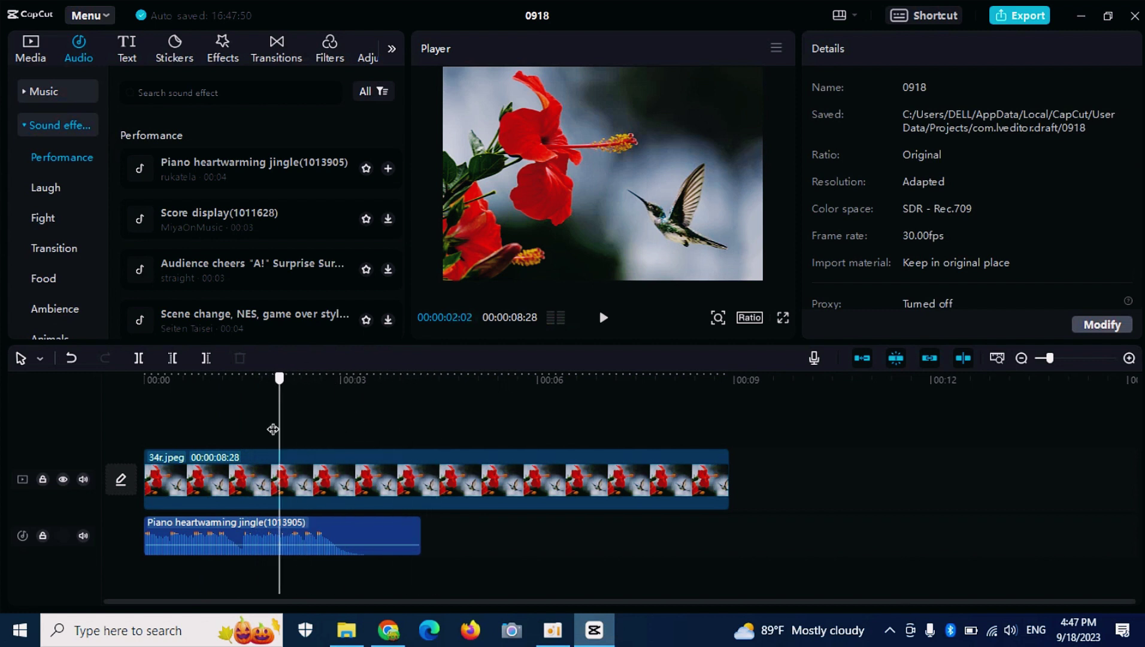
click(394, 462)
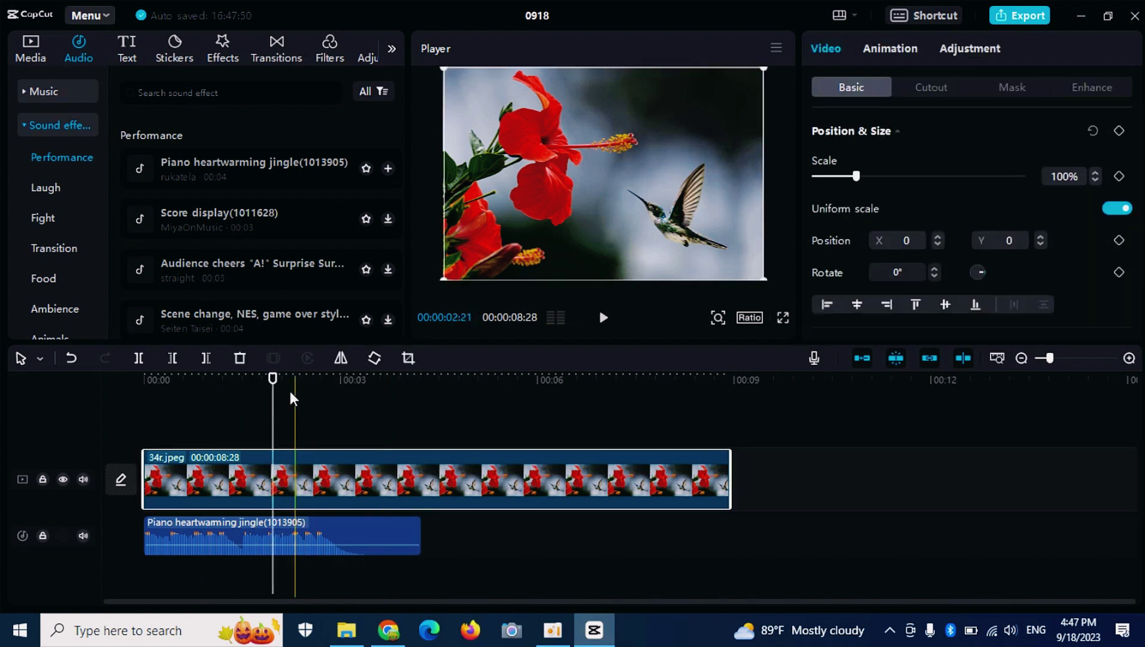
drag(272, 379, 325, 479)
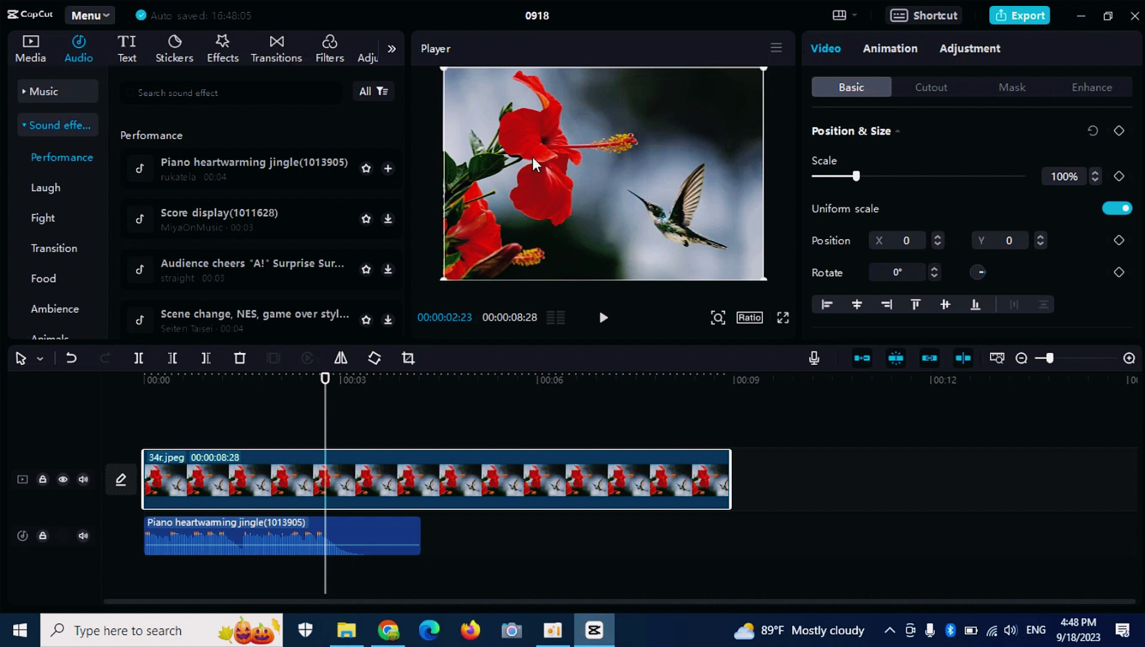
Browse the Trending video effects, previewing Dizzy, the blue scanning effect, Split Flicker and Edge Glow on the image.
click(221, 53)
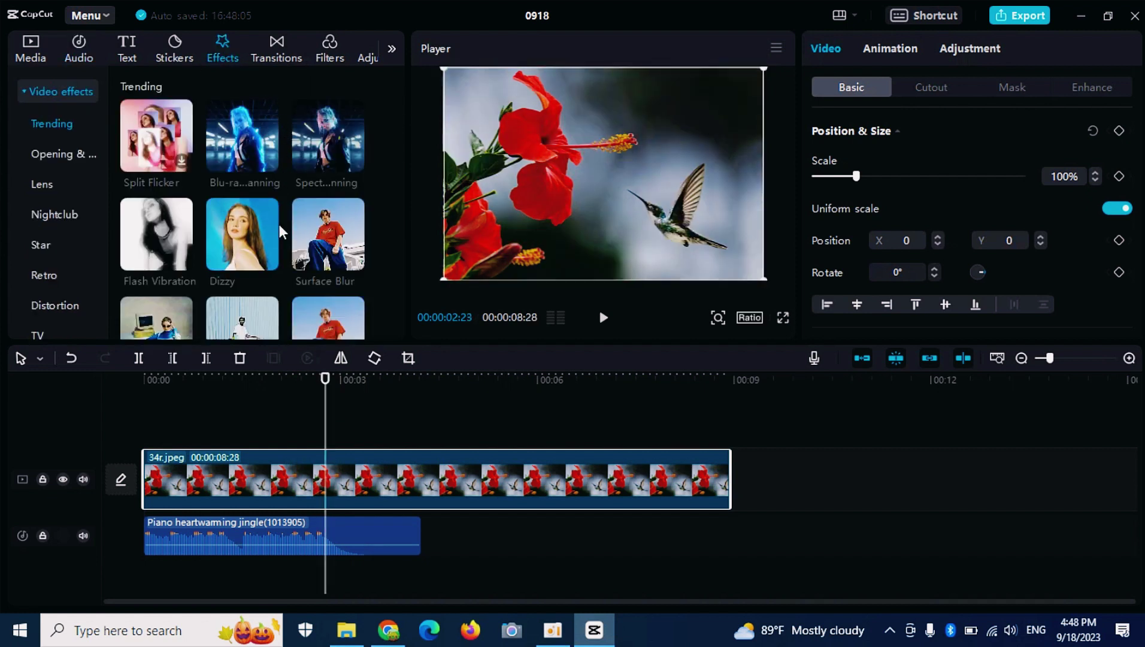
click(232, 239)
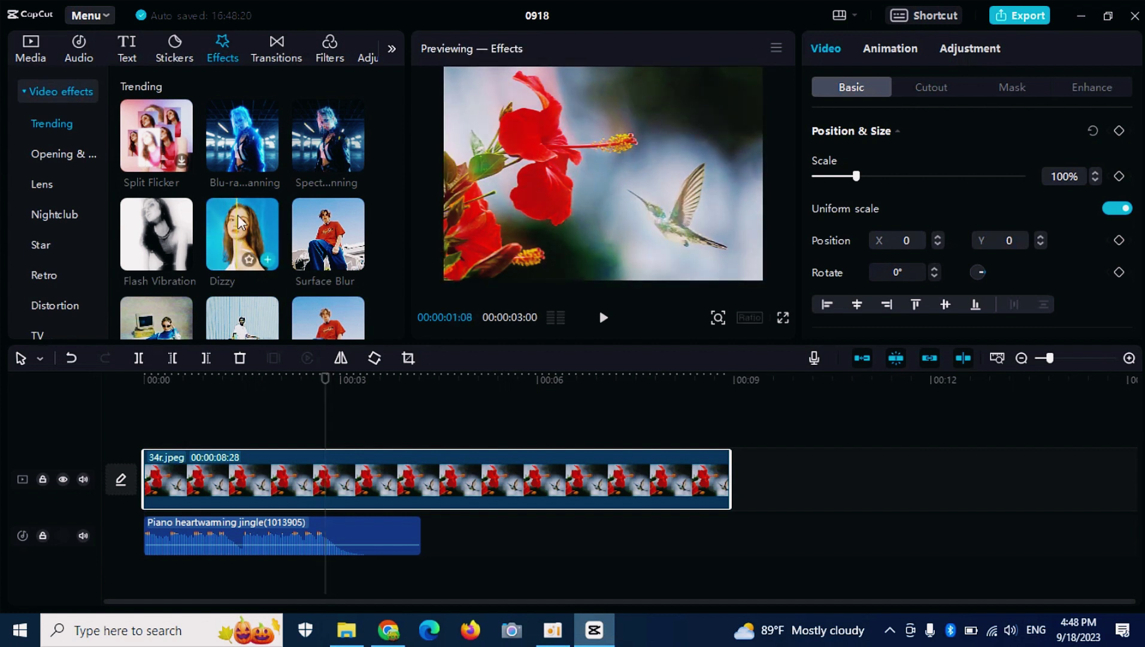
click(244, 159)
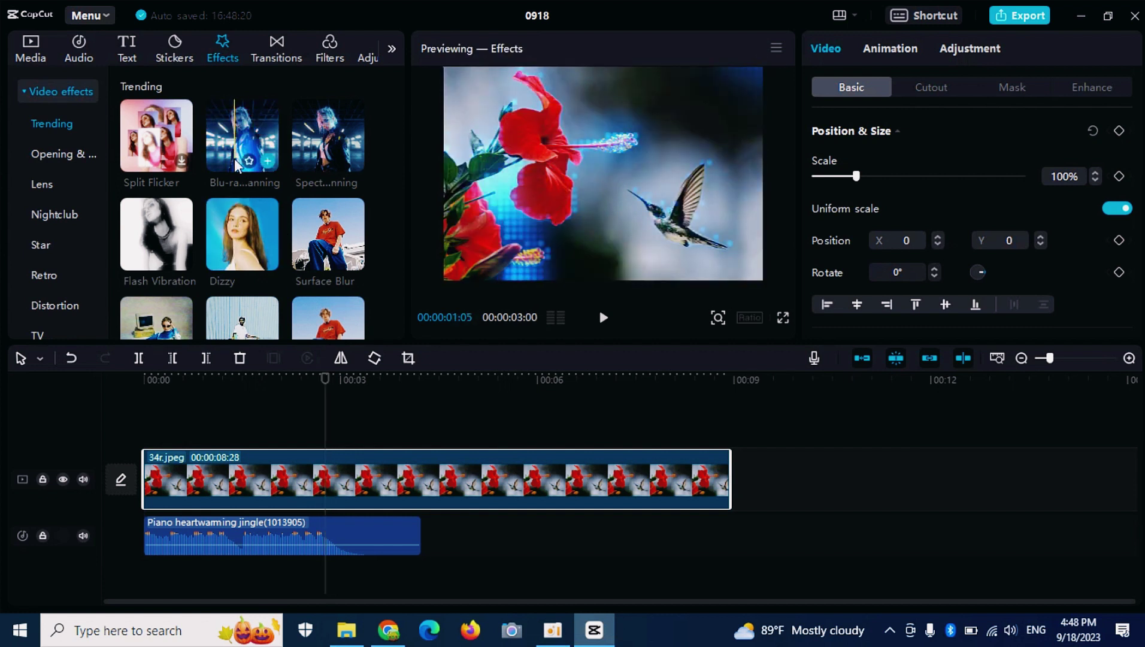
click(161, 153)
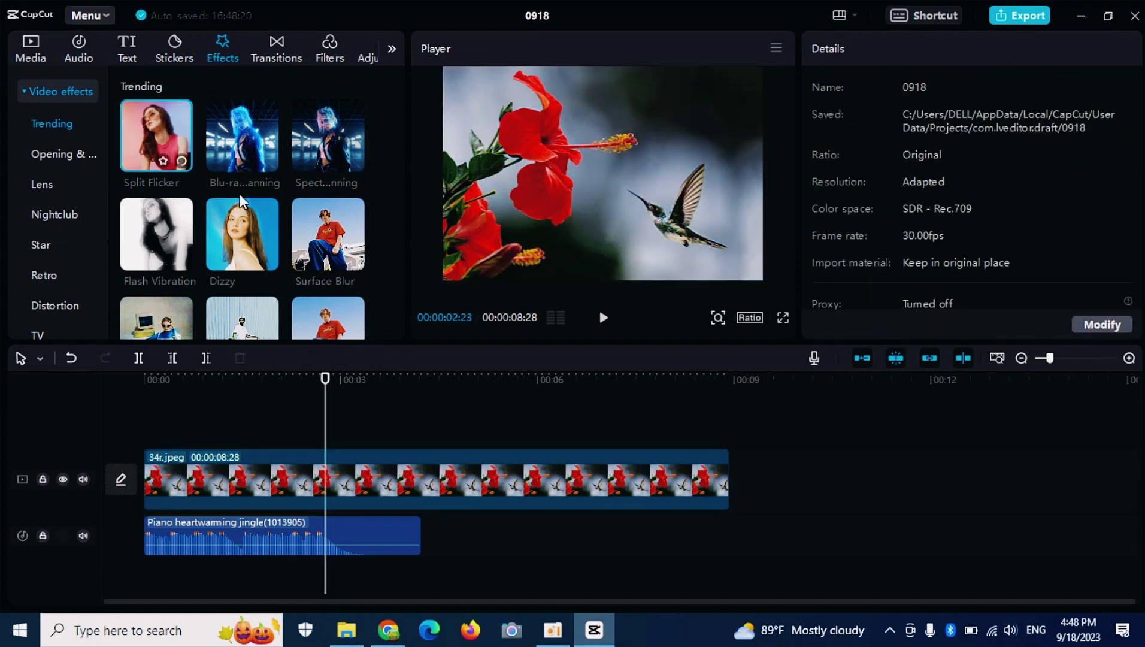
scroll(246, 206, down, 2)
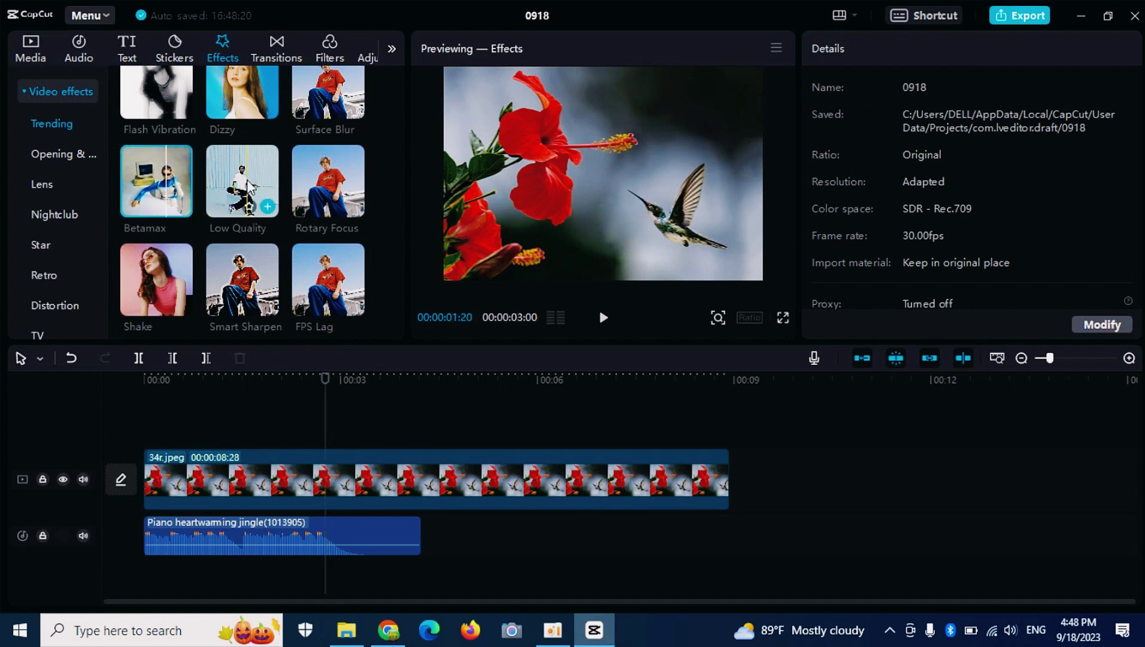
scroll(251, 240, down, 2)
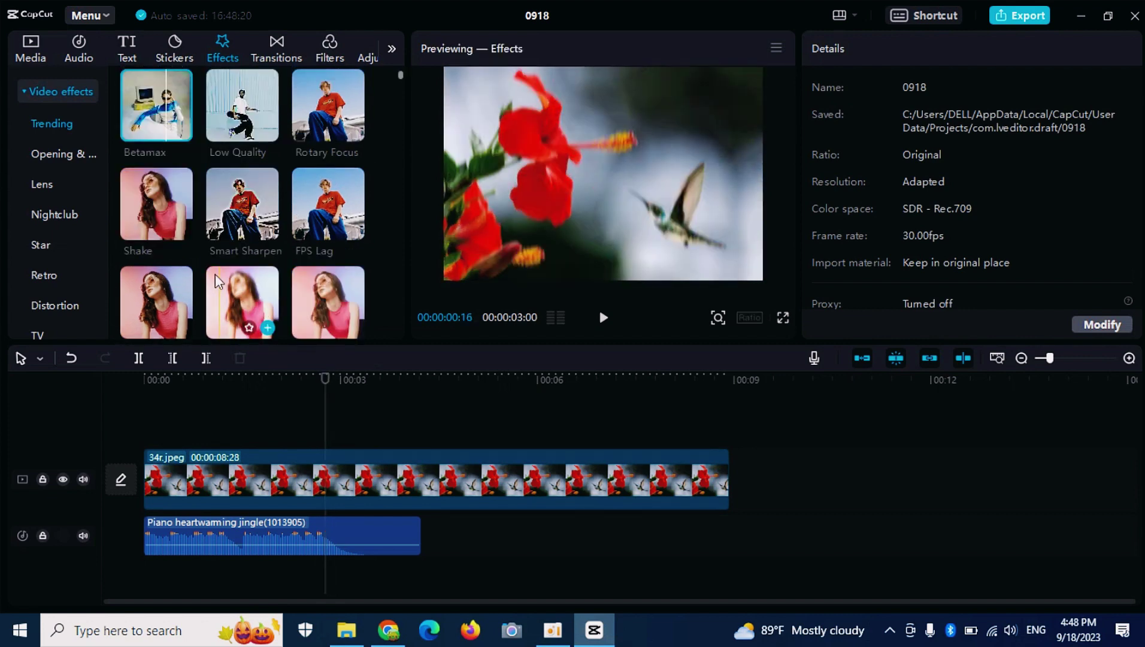
scroll(189, 293, down, 3)
scroll(188, 292, down, 1)
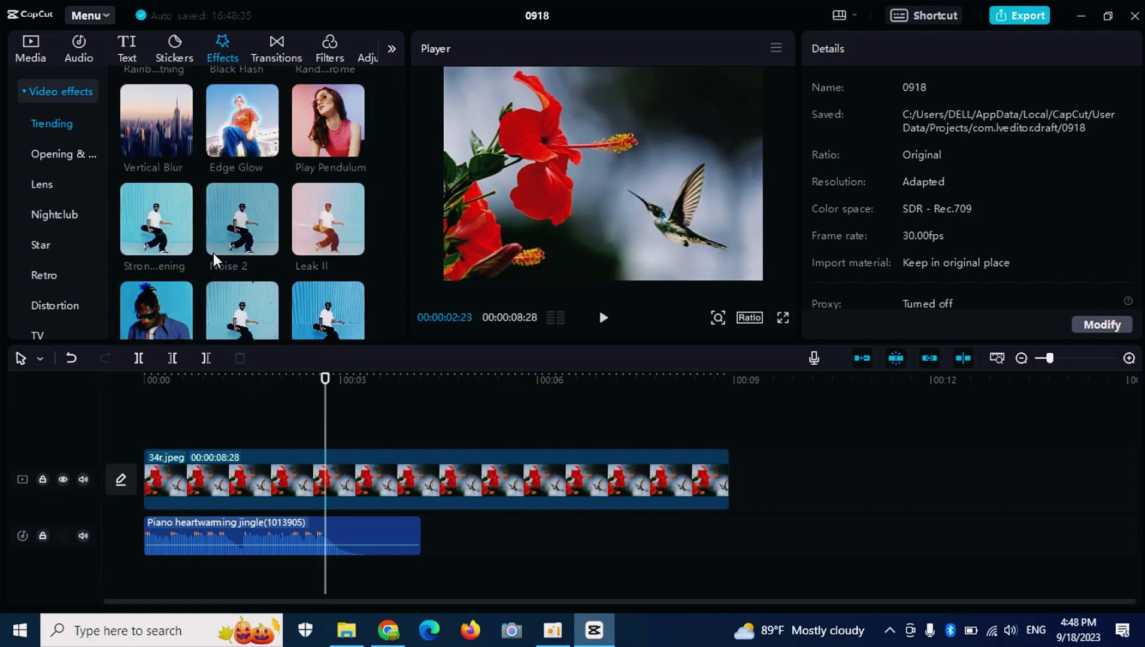
click(232, 128)
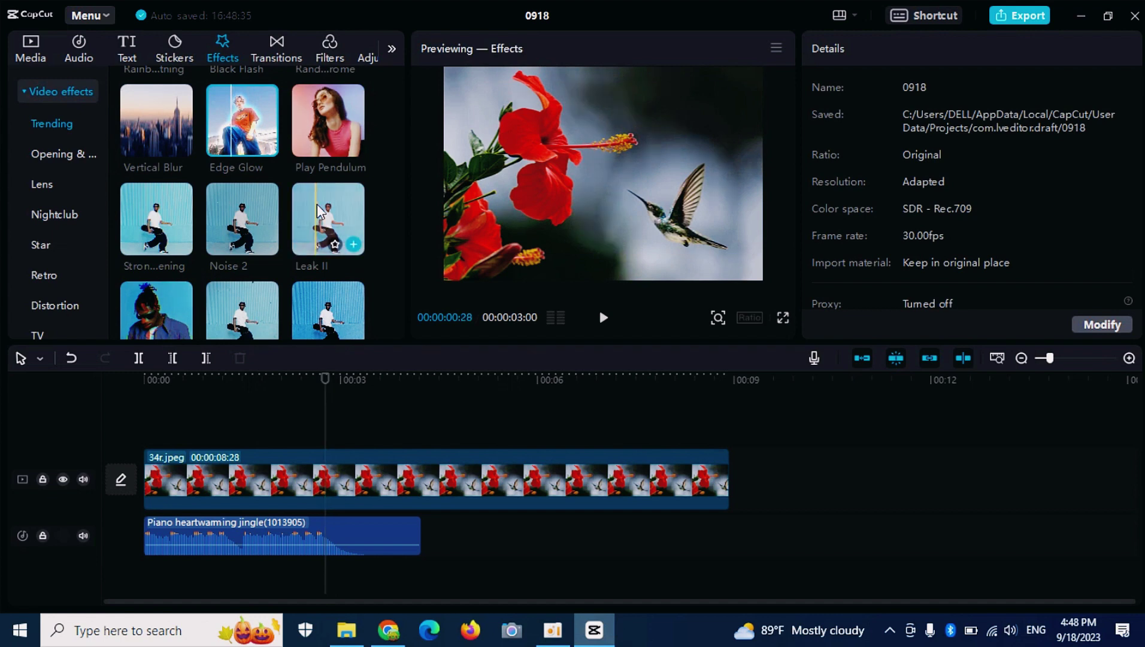
scroll(317, 205, down, 3)
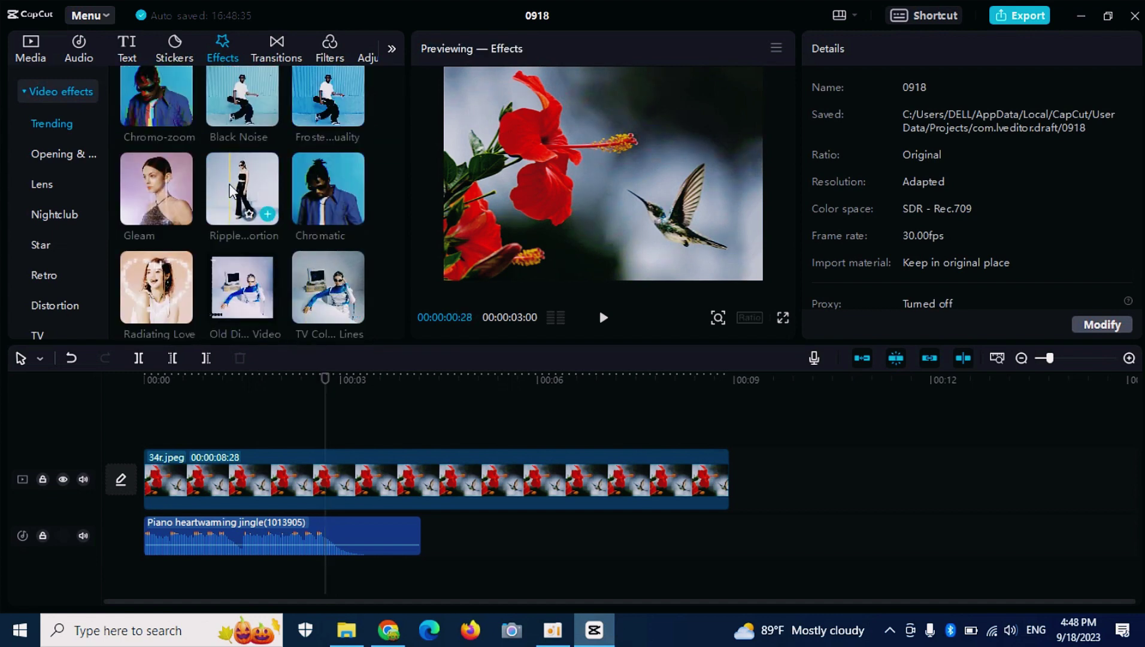
scroll(181, 190, down, 2)
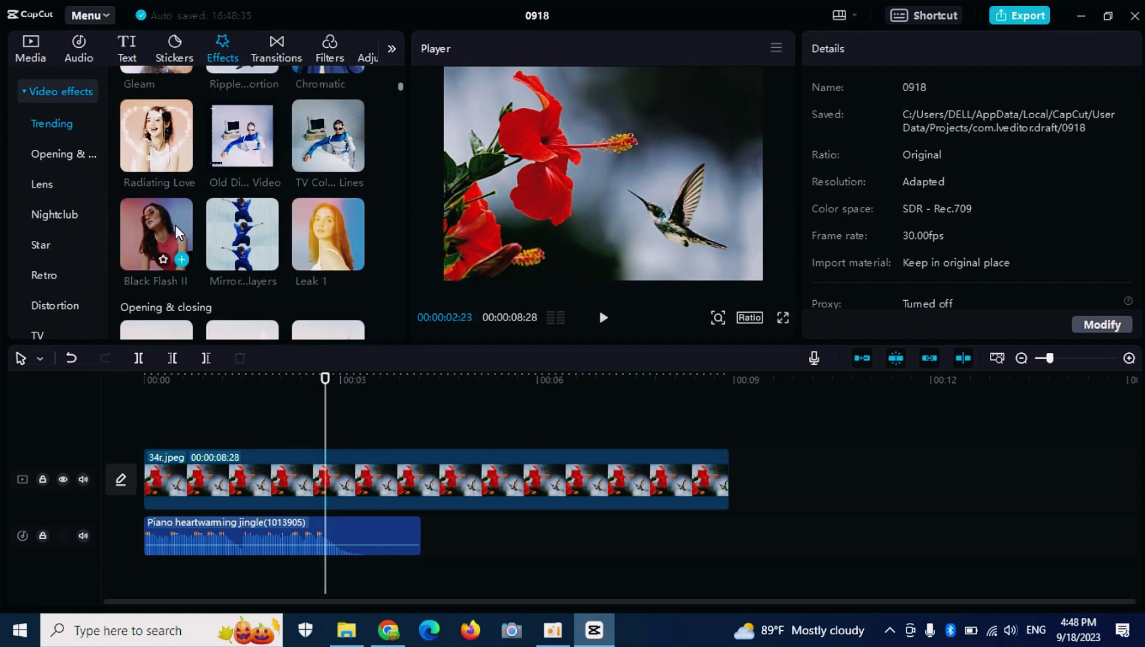
Add the Trending video effect Radiating Love above the image clip at the start of the timeline.
scroll(175, 225, up, 1)
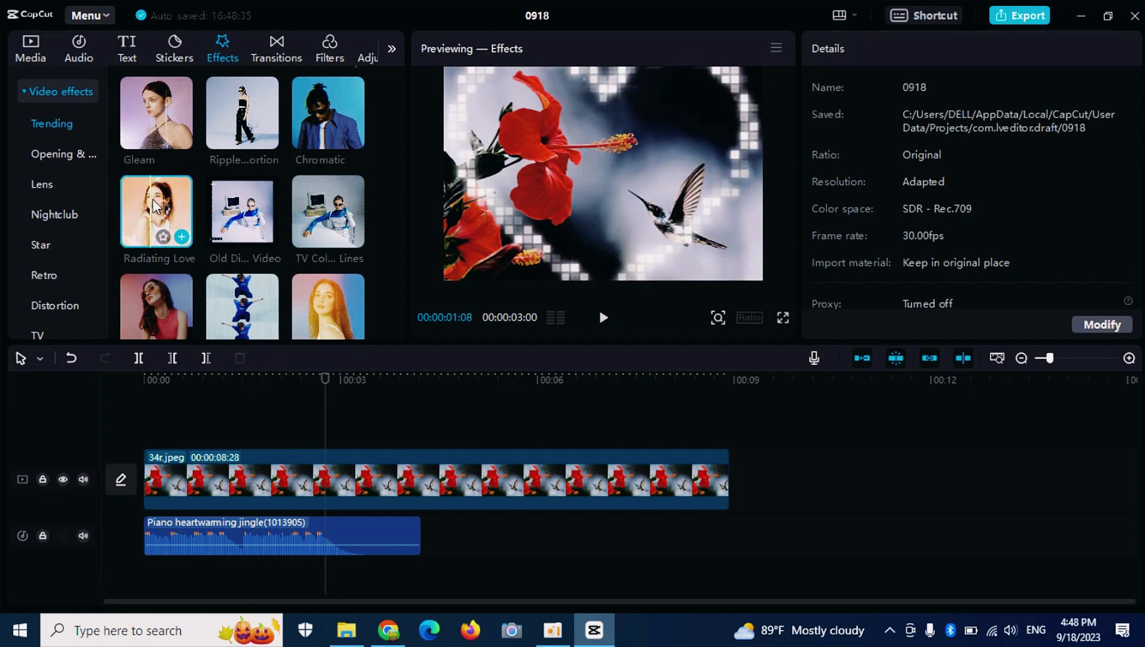
drag(155, 207, 149, 430)
drag(152, 434, 145, 434)
Play back the timeline to check the Radiating Love effect, and return the playhead to about 00:00:00:19.
click(181, 392)
key(space)
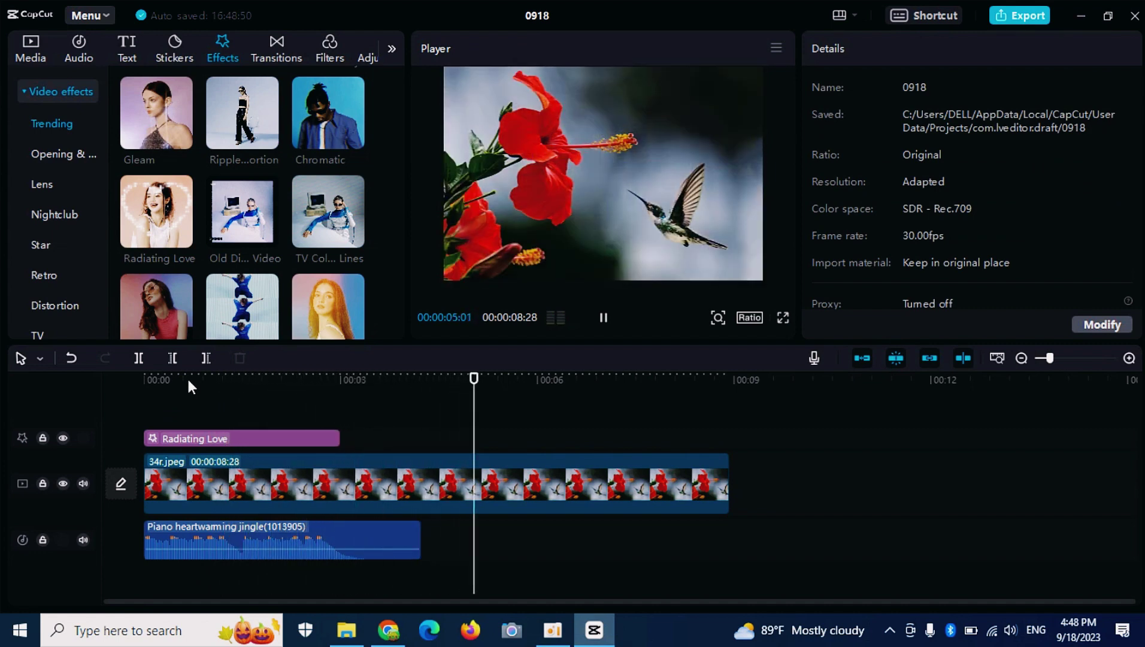
key(space)
click(185, 407)
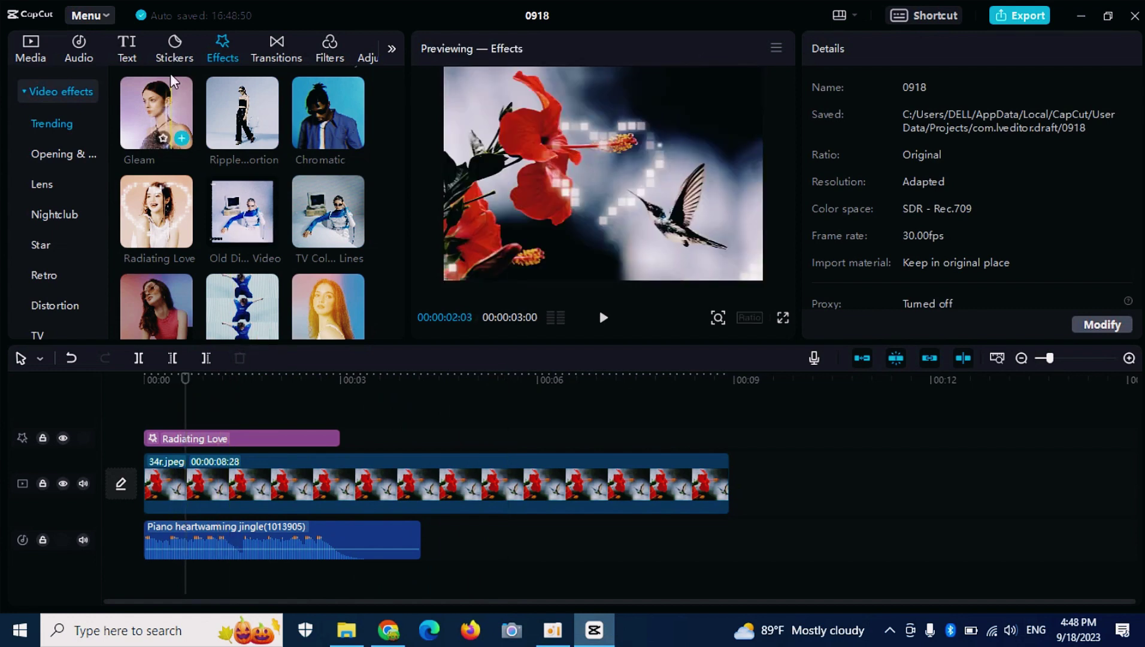
Look through the sticker, text, transition and effect libraries, examining the default text option and the Trending transitions.
click(176, 53)
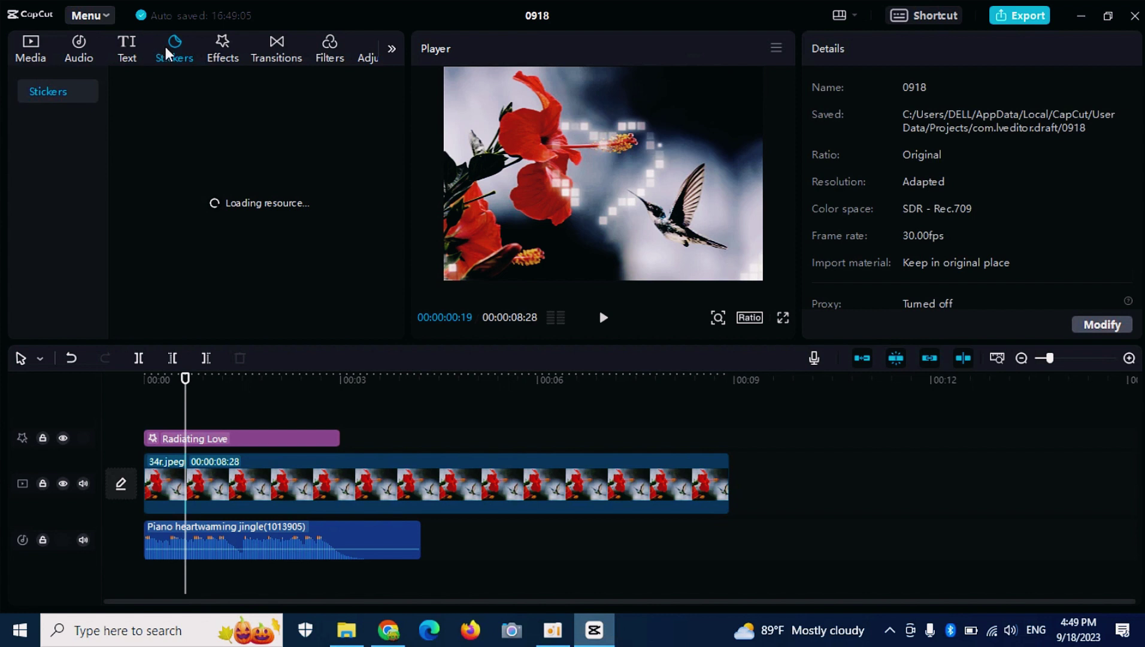
click(123, 44)
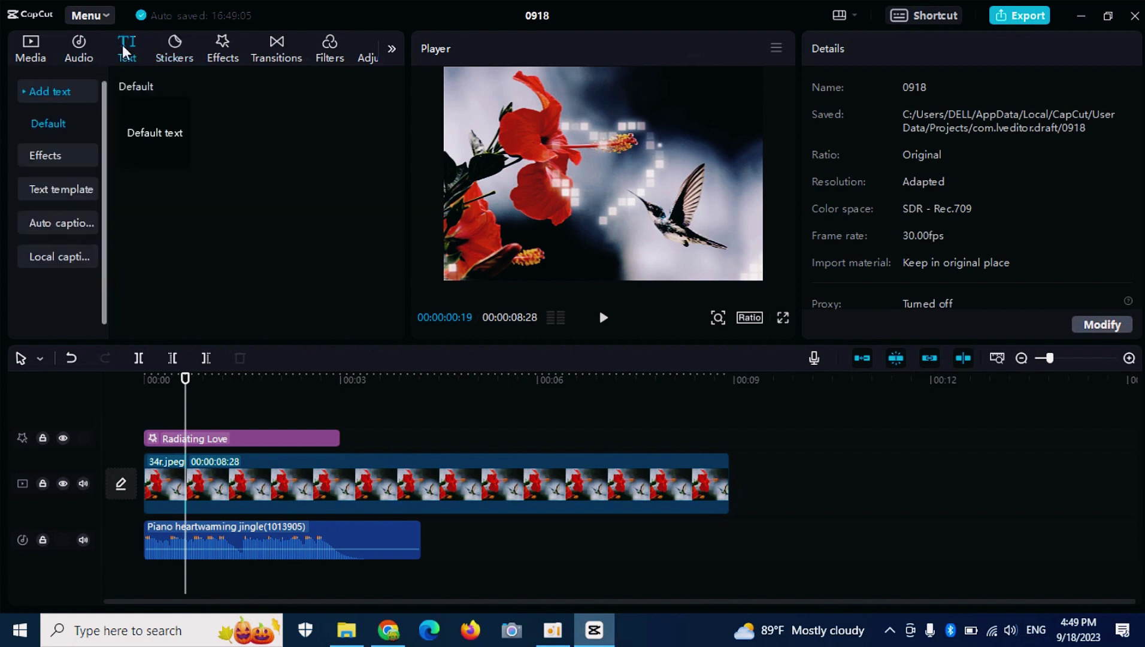
click(162, 52)
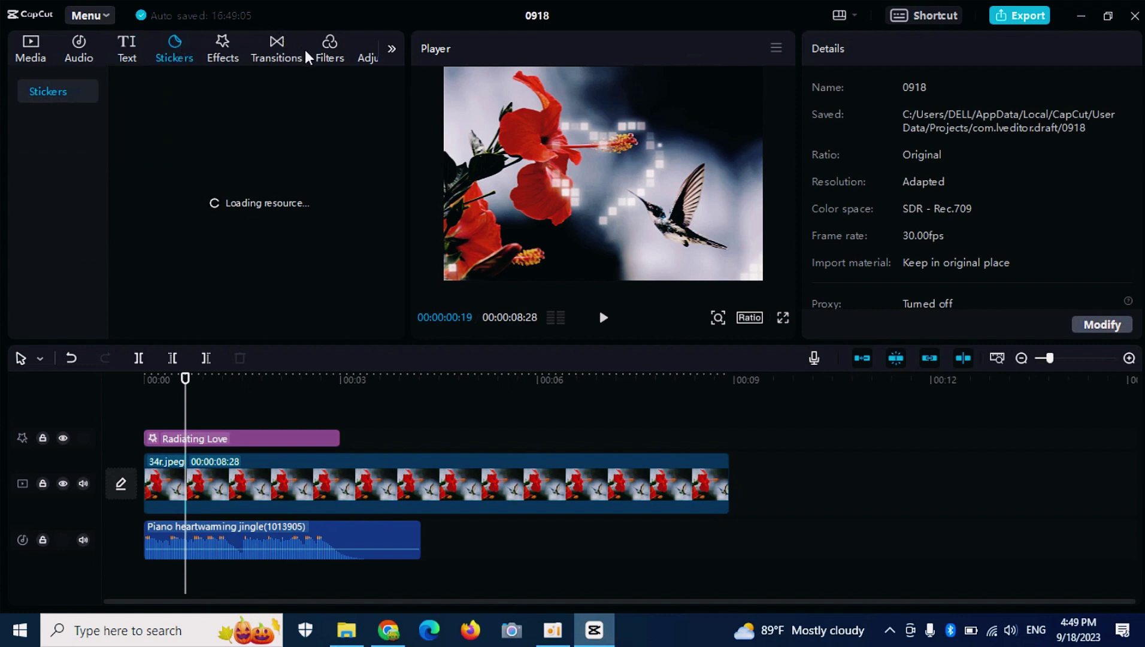
click(278, 54)
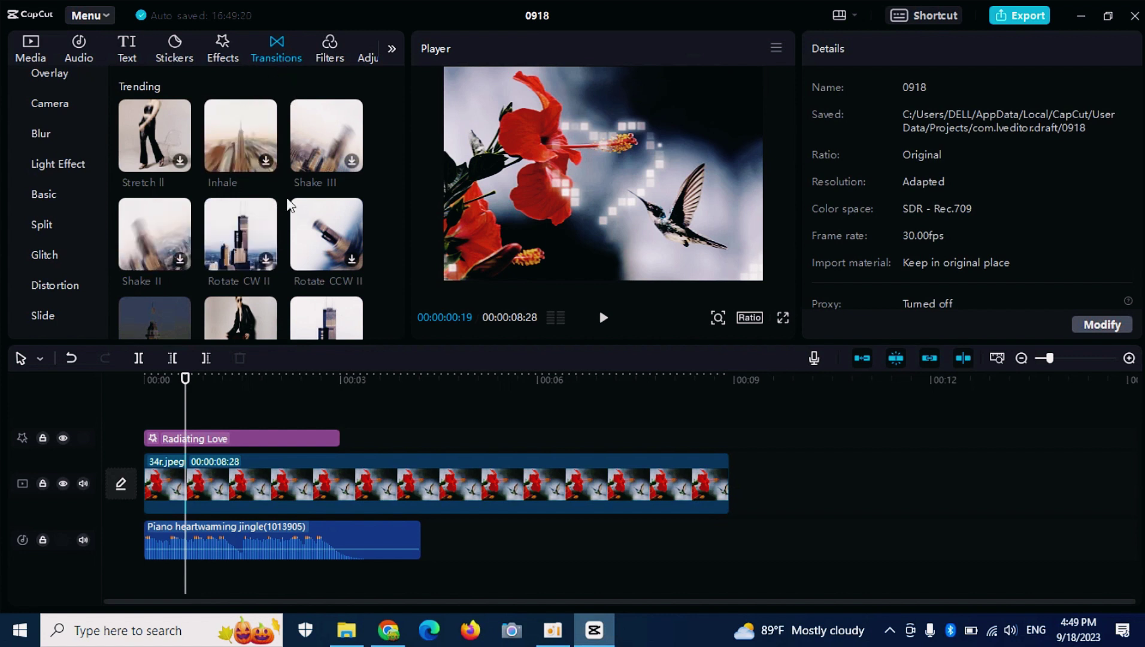
scroll(286, 195, down, 1)
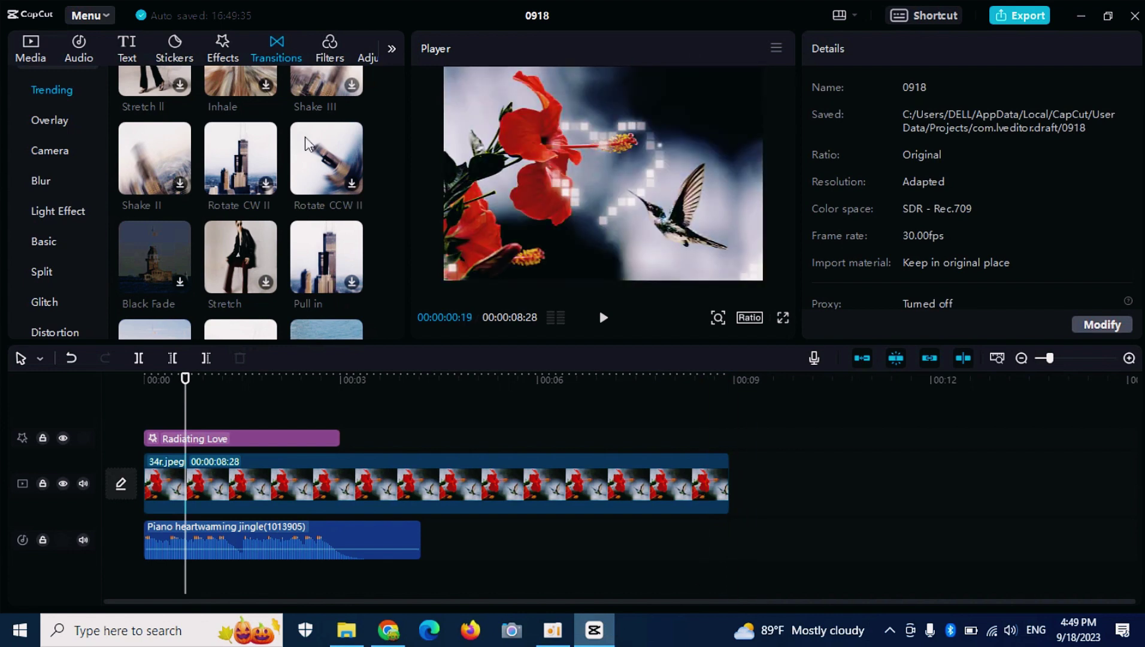
click(222, 50)
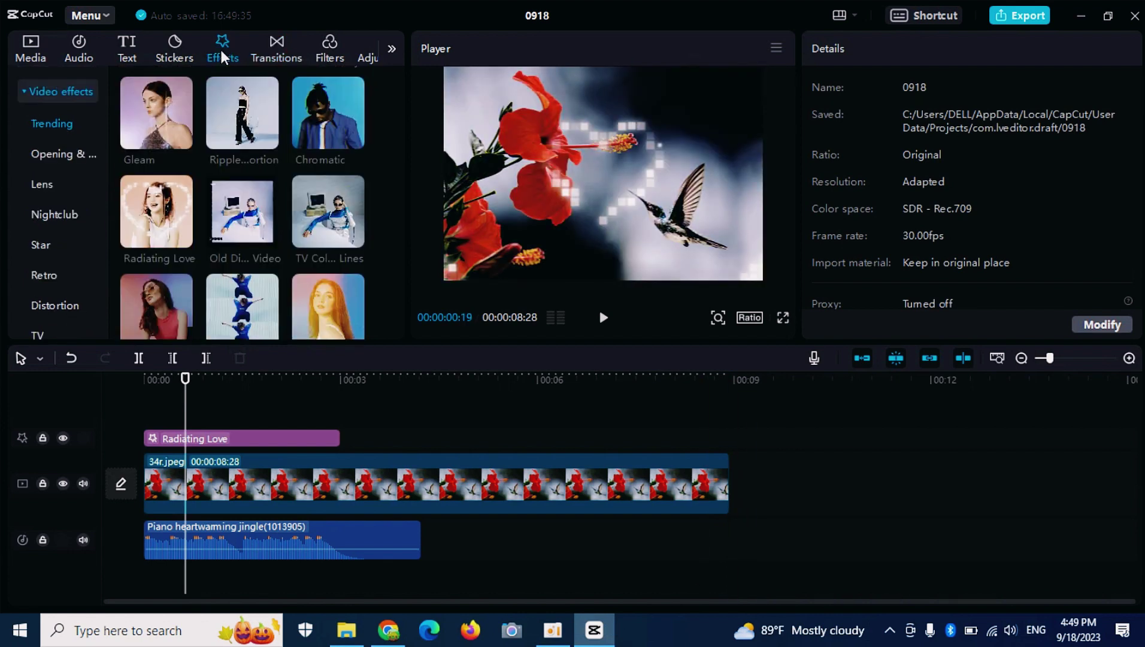
Add the white looped arrow sticker from the Emphasis category above the Radiating Love effect at the start of the timeline.
click(172, 42)
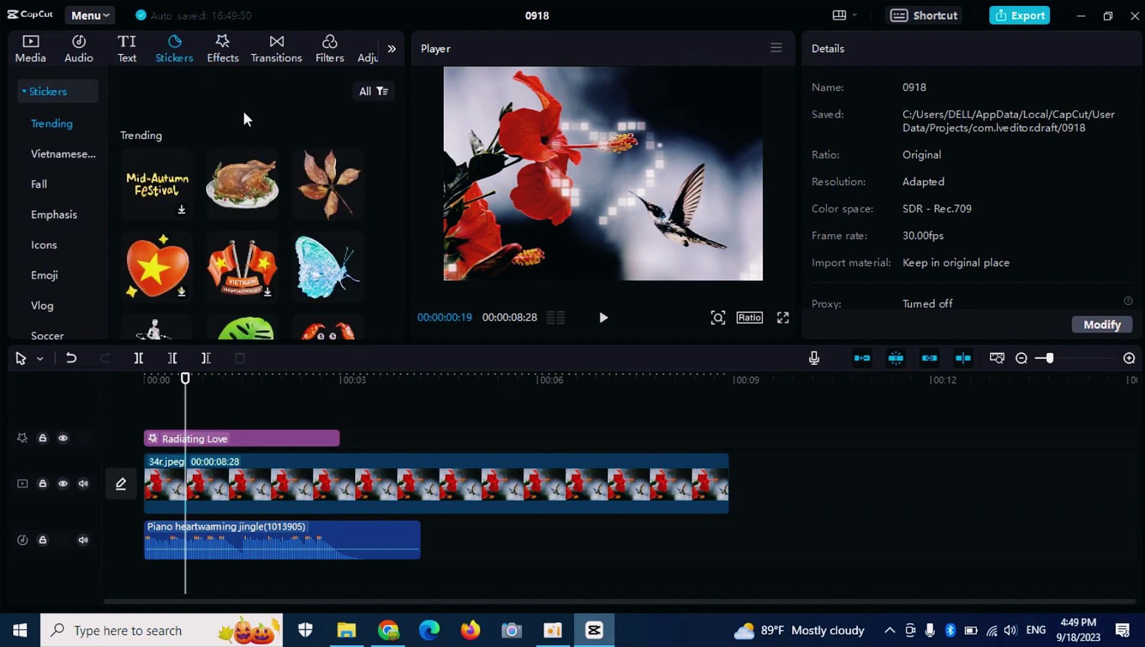
scroll(306, 147, down, 5)
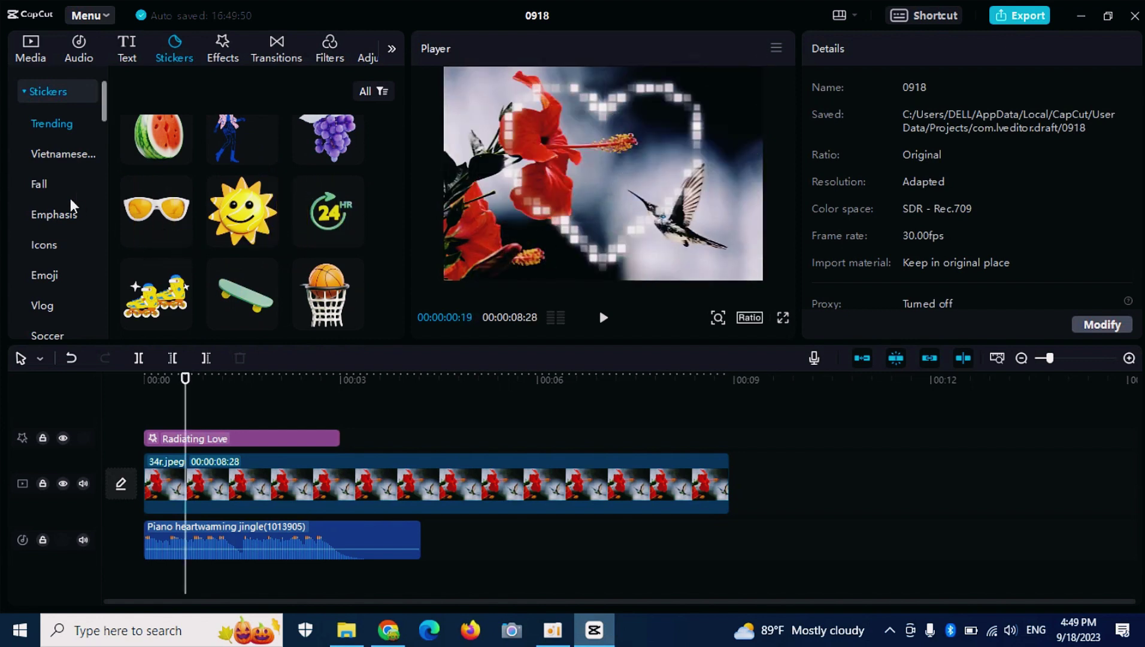
click(41, 213)
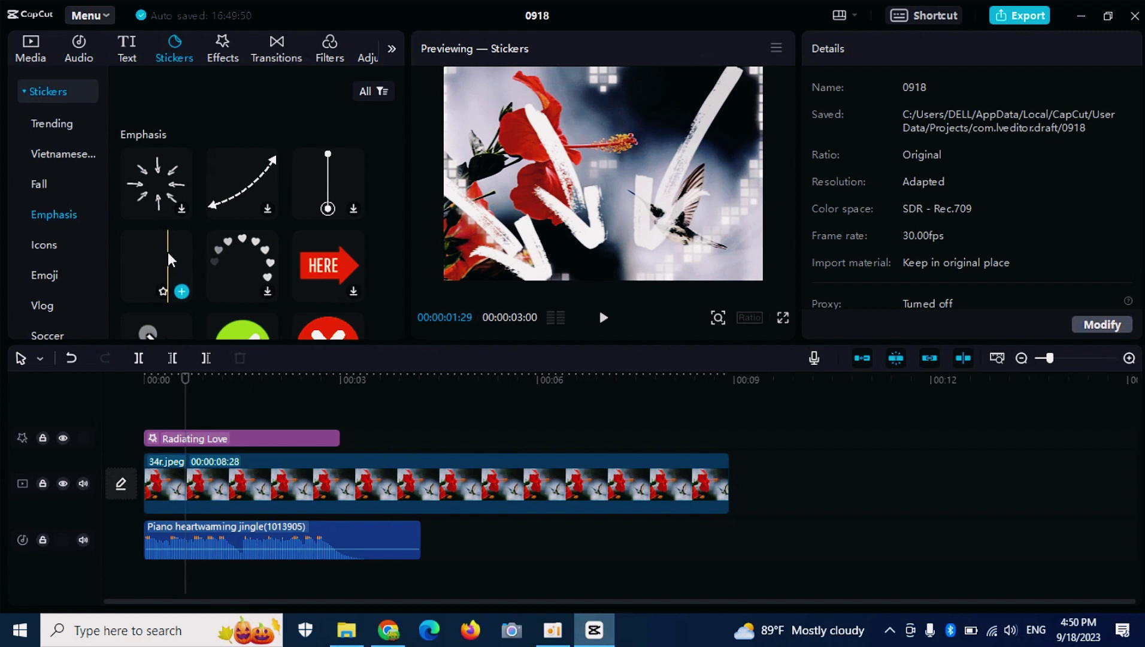
scroll(171, 207, down, 3)
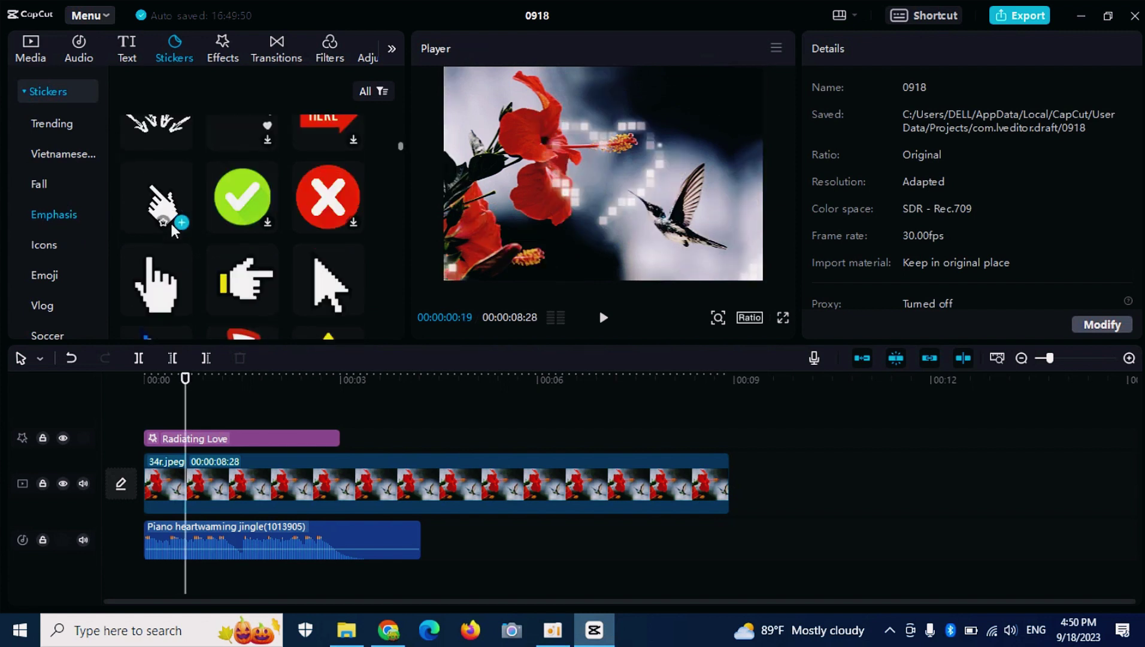
scroll(253, 212, down, 5)
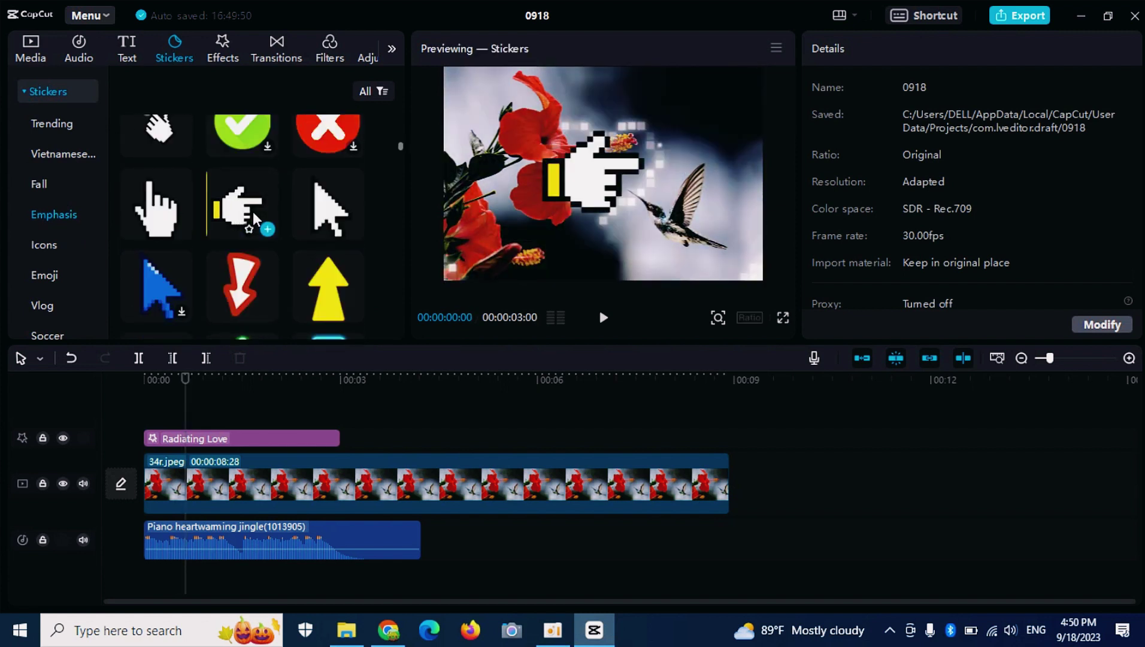
scroll(246, 210, down, 5)
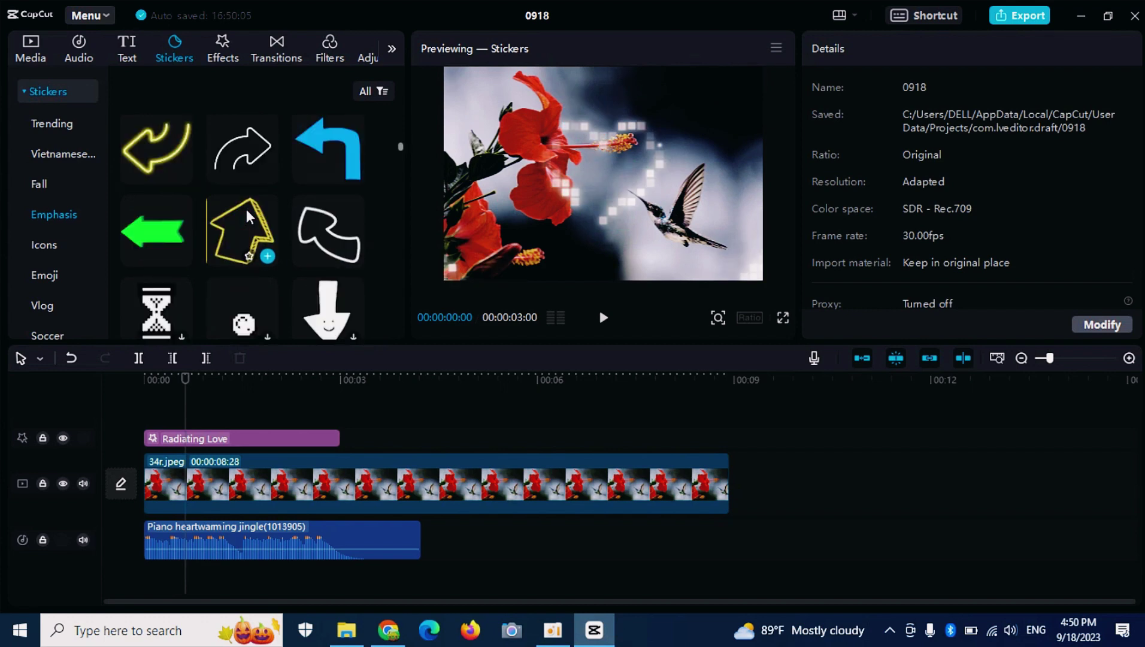
scroll(243, 209, down, 10)
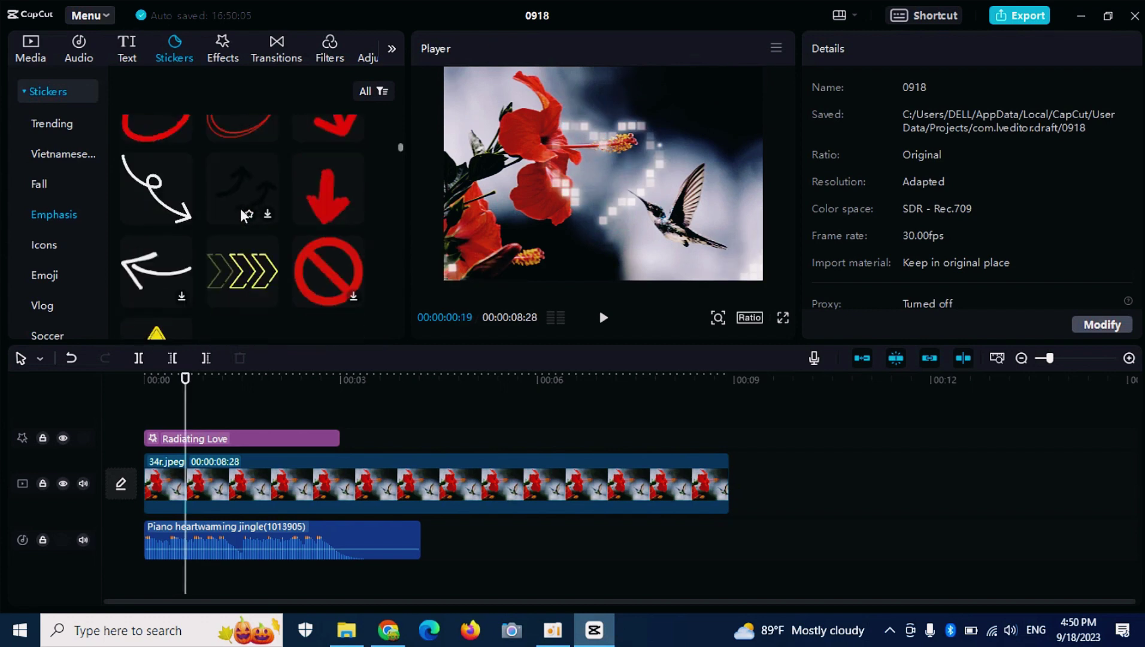
scroll(239, 208, up, 5)
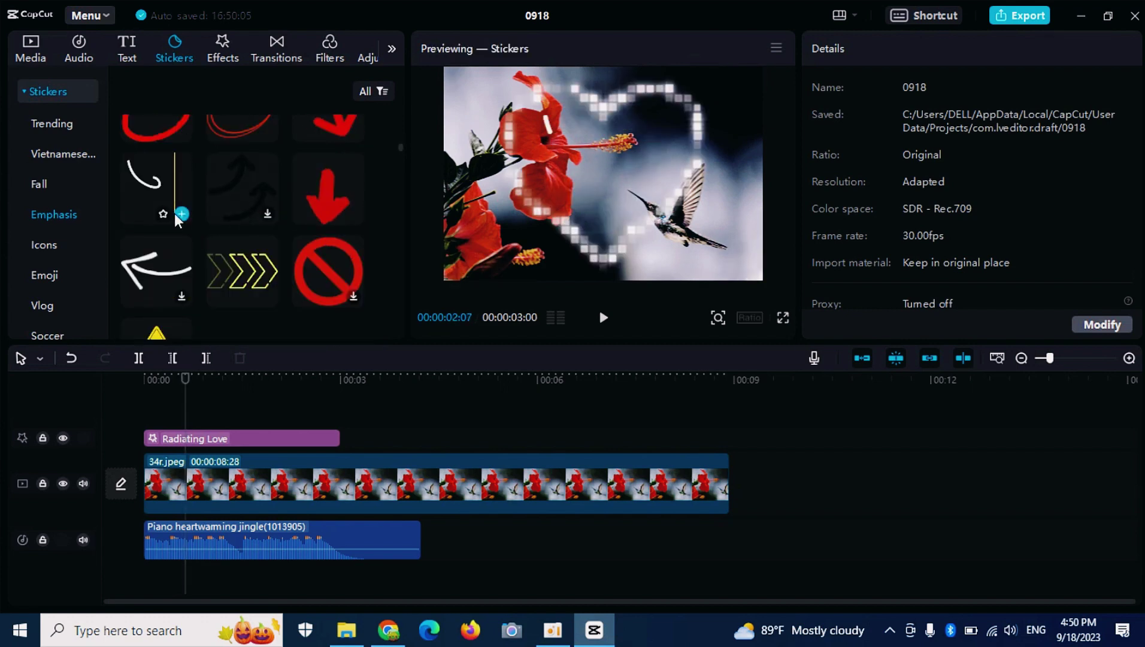
drag(166, 169, 147, 418)
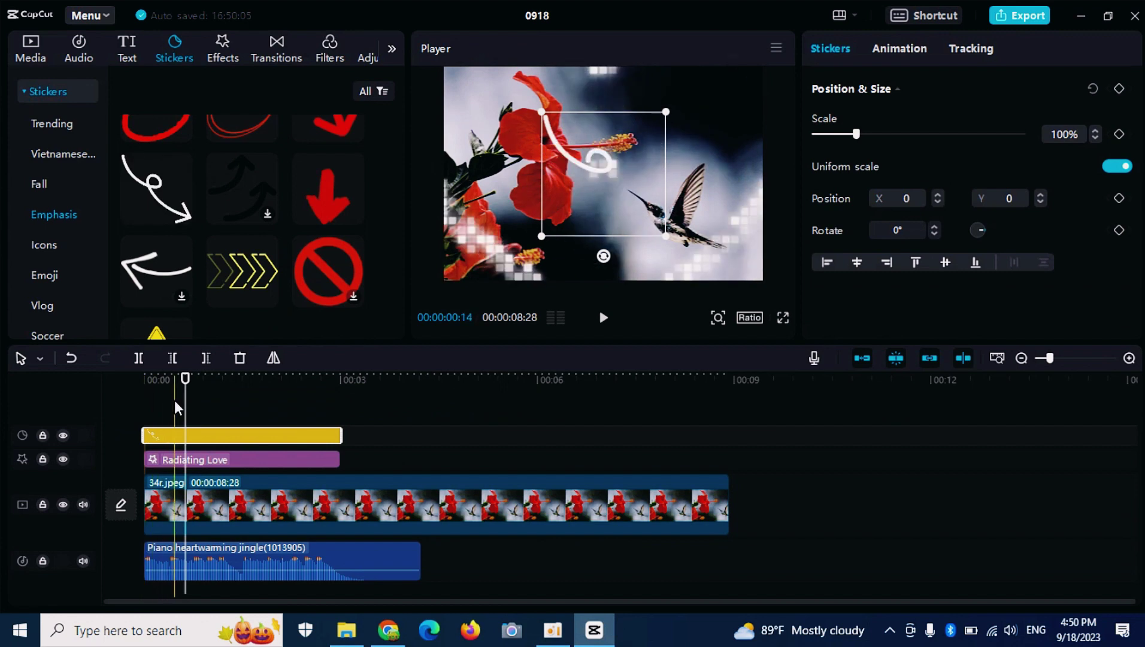
Play back the timeline to check the arrow sticker, and preview the yellow chevron arrows sticker on the image.
key(space)
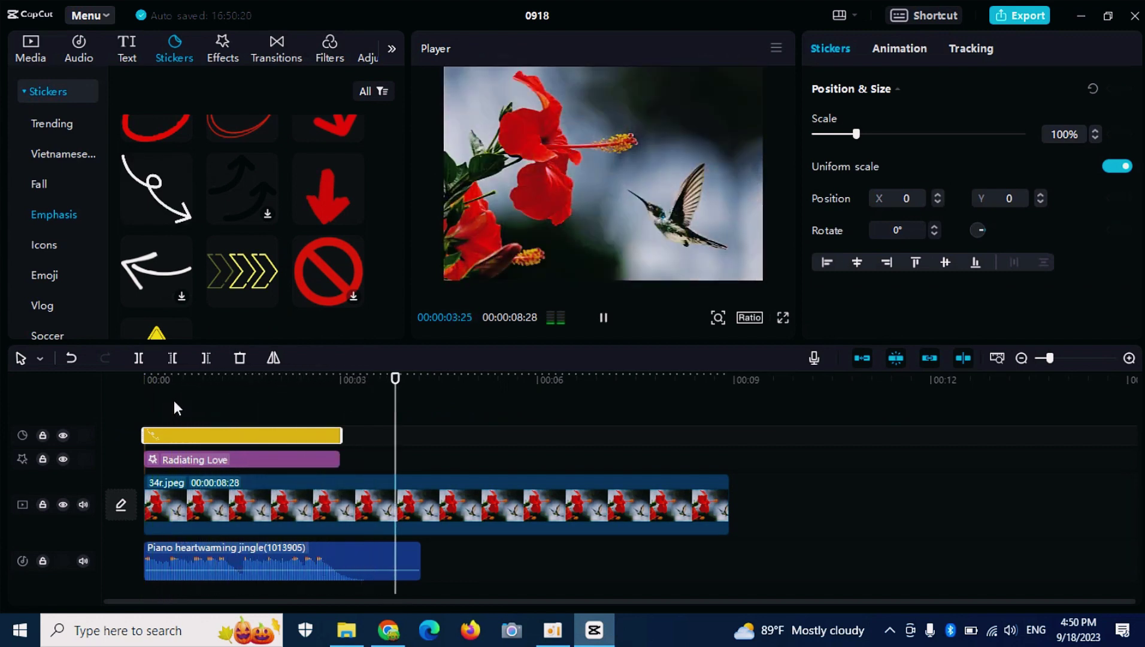
key(space)
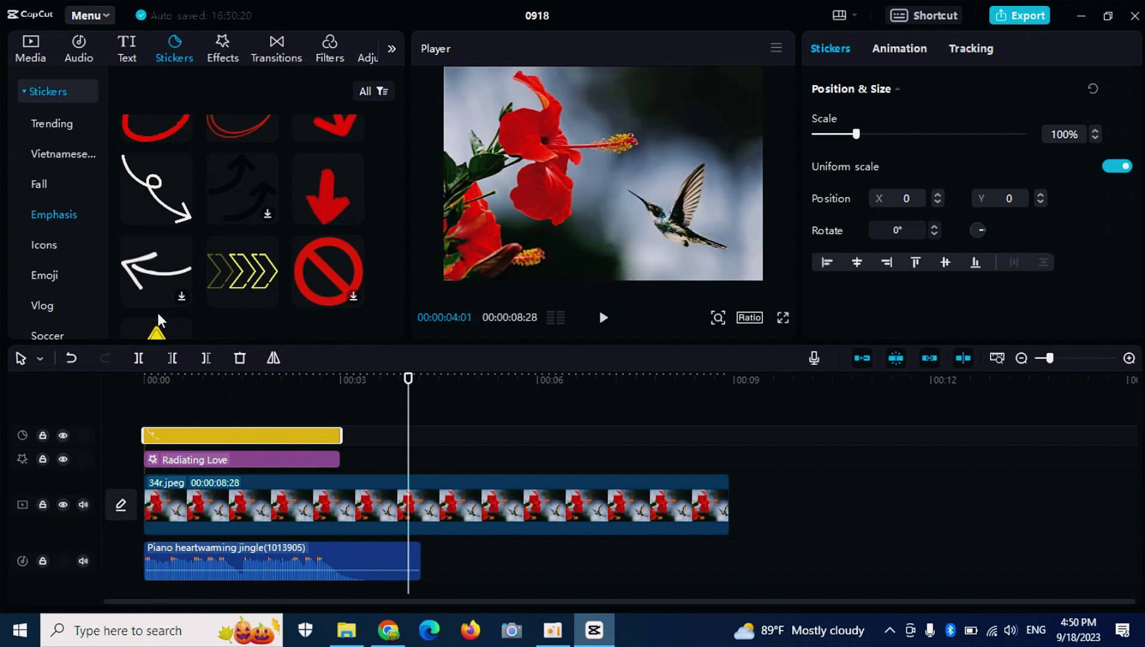
click(226, 294)
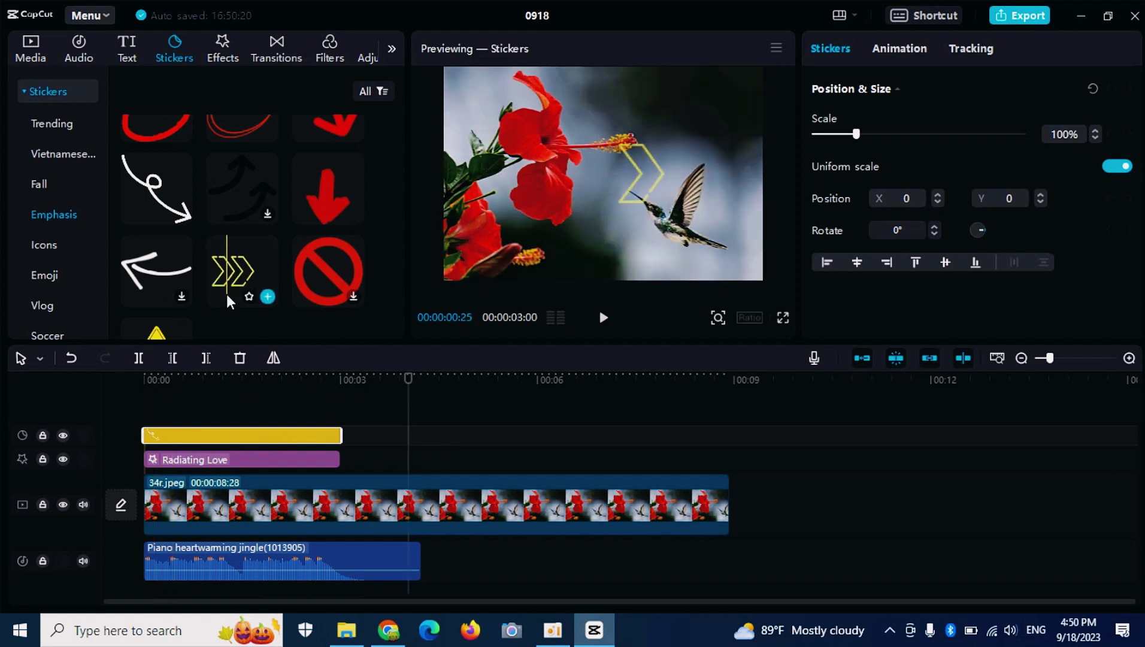
Add the Glow filter from the Portrait category above the arrow sticker at the start of the timeline.
click(336, 47)
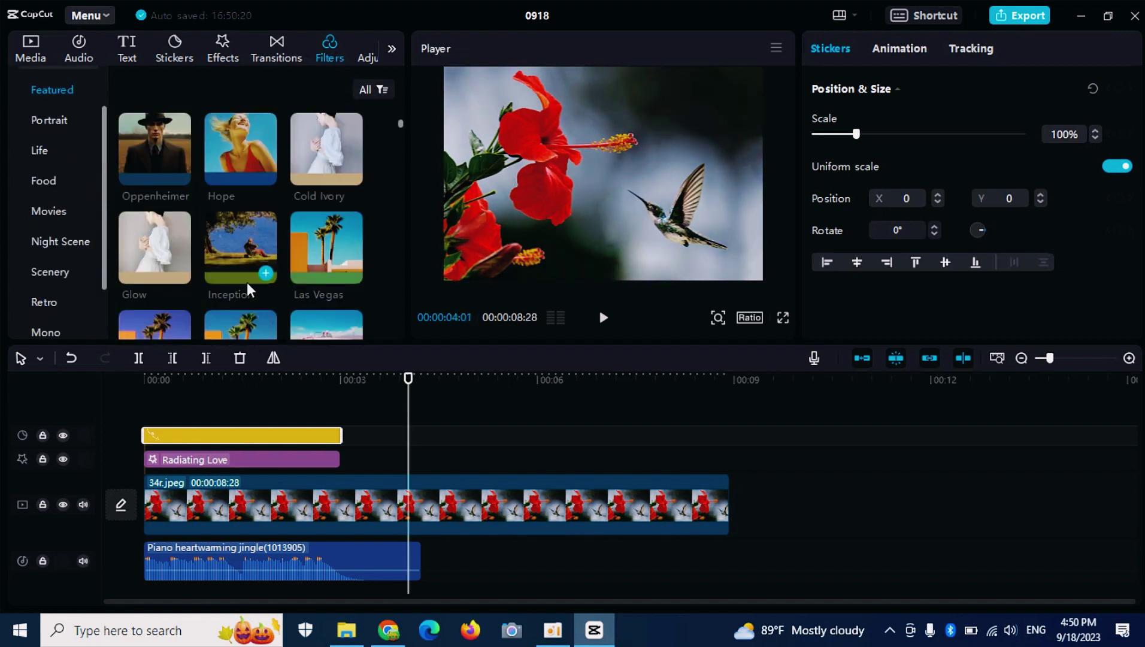
scroll(251, 277, down, 3)
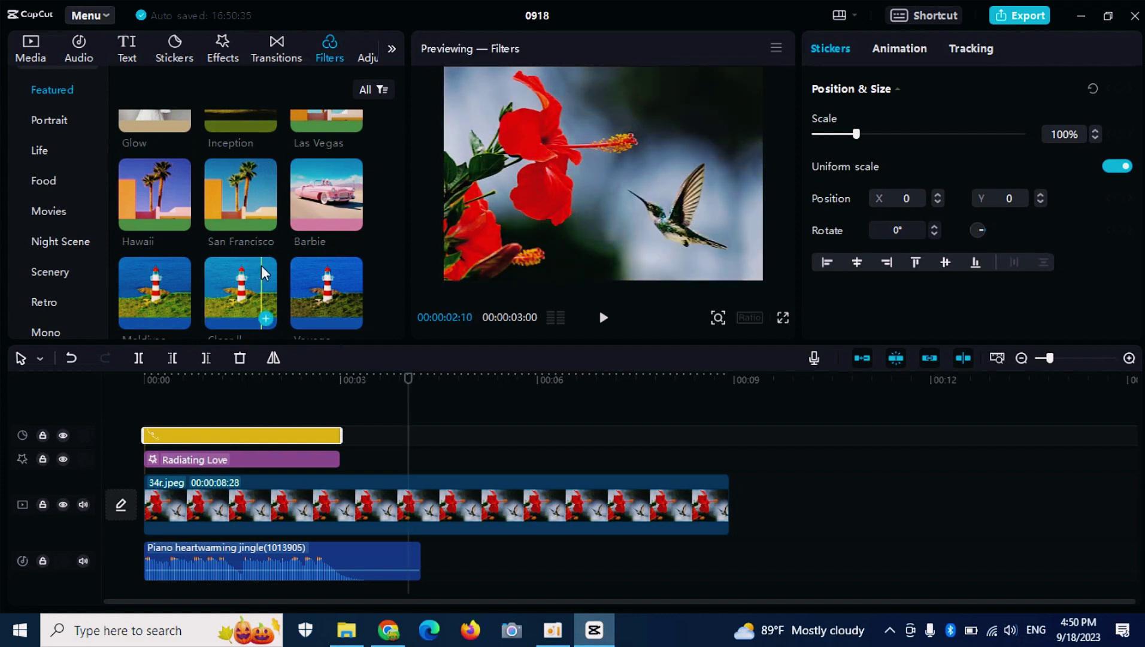
scroll(221, 303, down, 3)
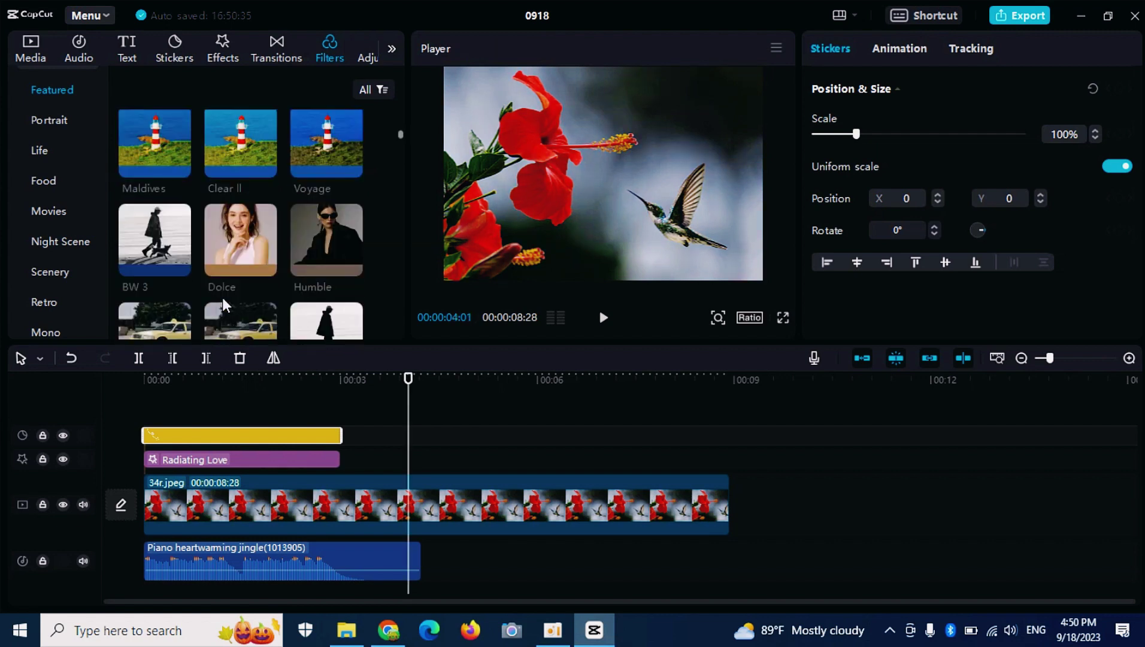
click(226, 239)
scroll(275, 236, down, 5)
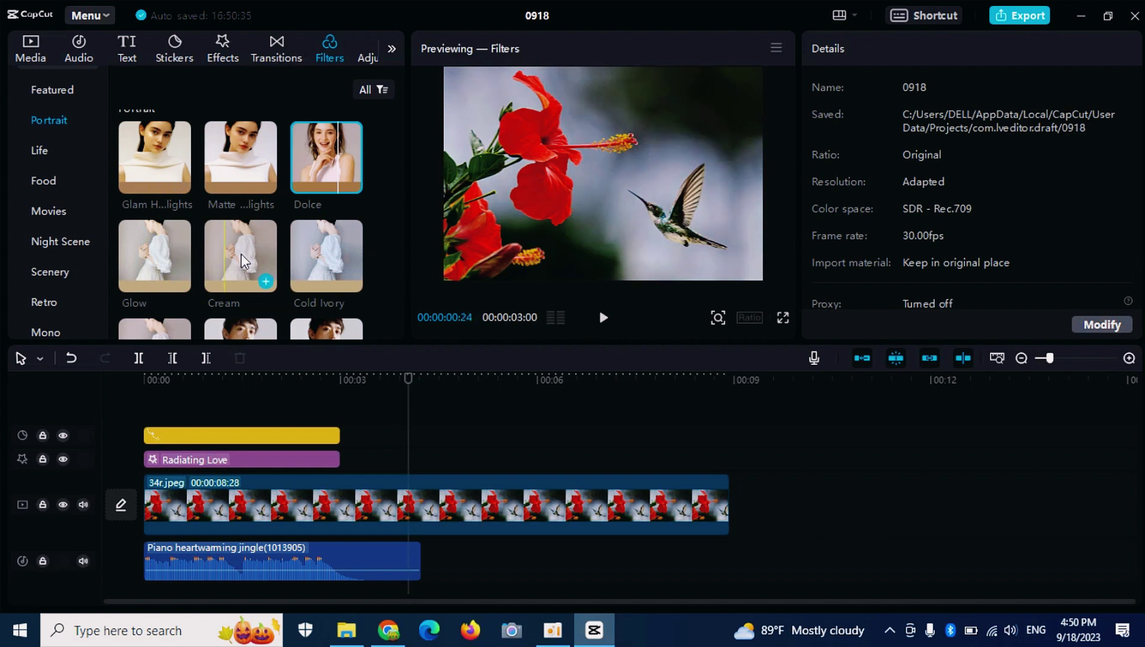
drag(239, 258, 149, 413)
Play back the timeline from about 00:00:00:23 to check the Glow filter, and pause at 00:00:02:05.
click(193, 398)
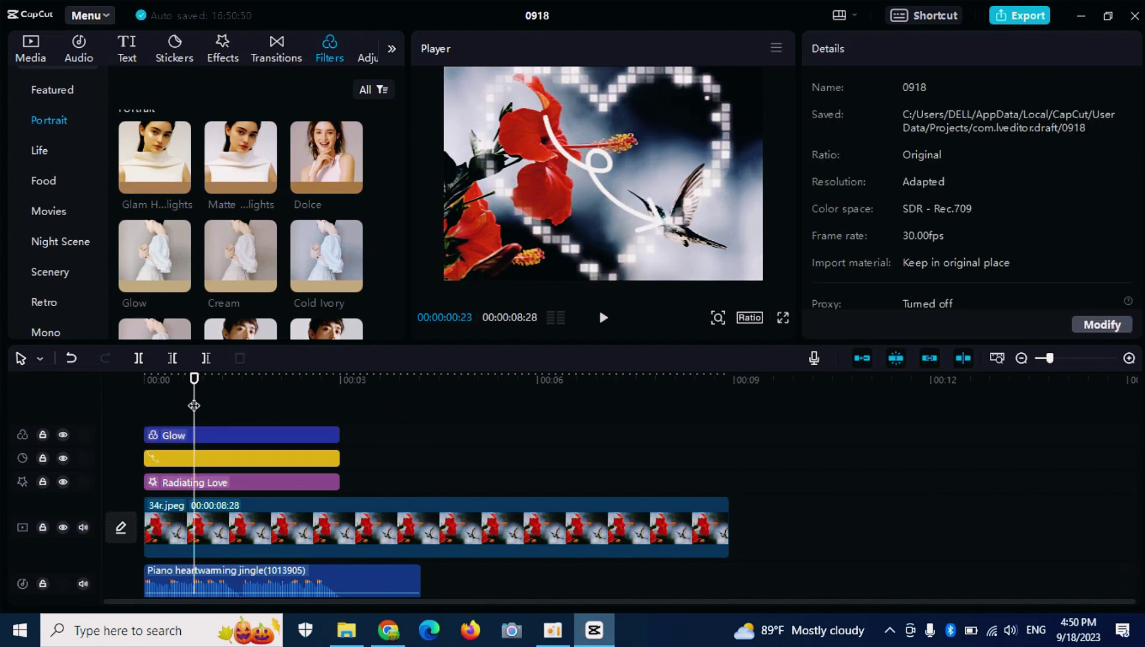
key(space)
key(space)
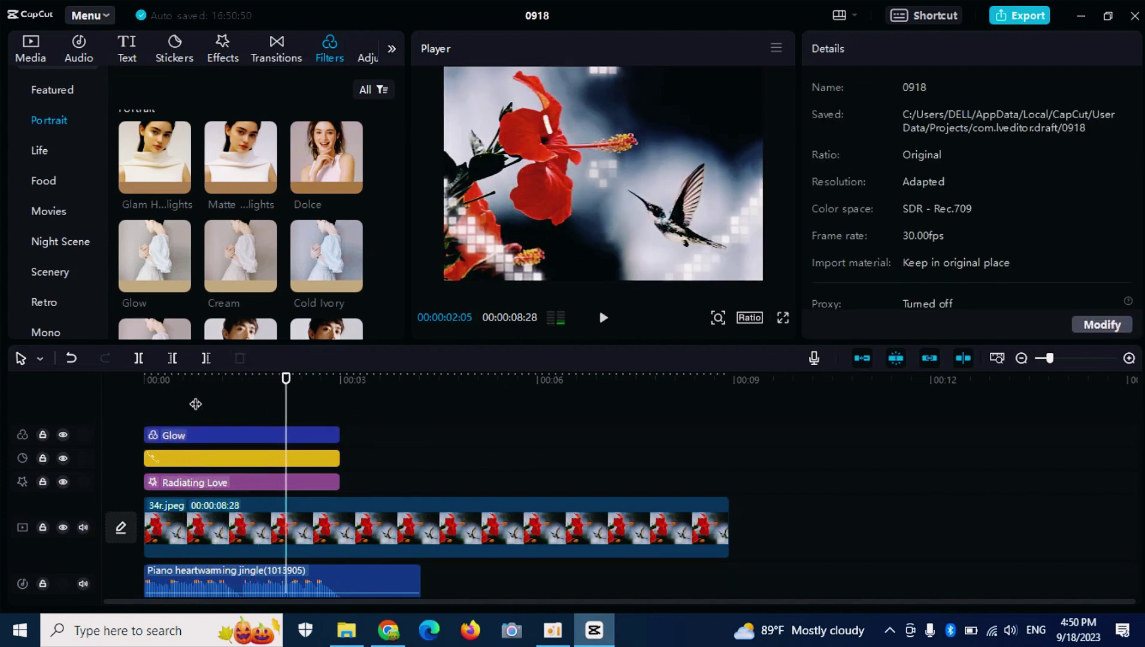
Review the local media and the file import dialog without importing anything, and look through the Performance sound effects.
click(394, 52)
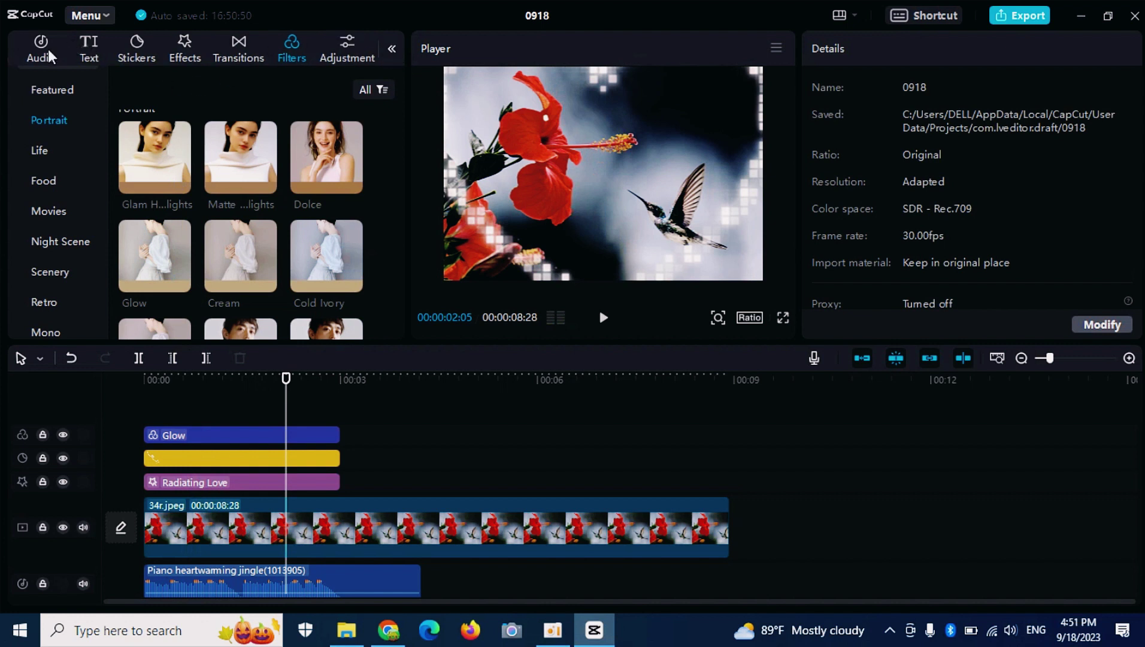
click(391, 51)
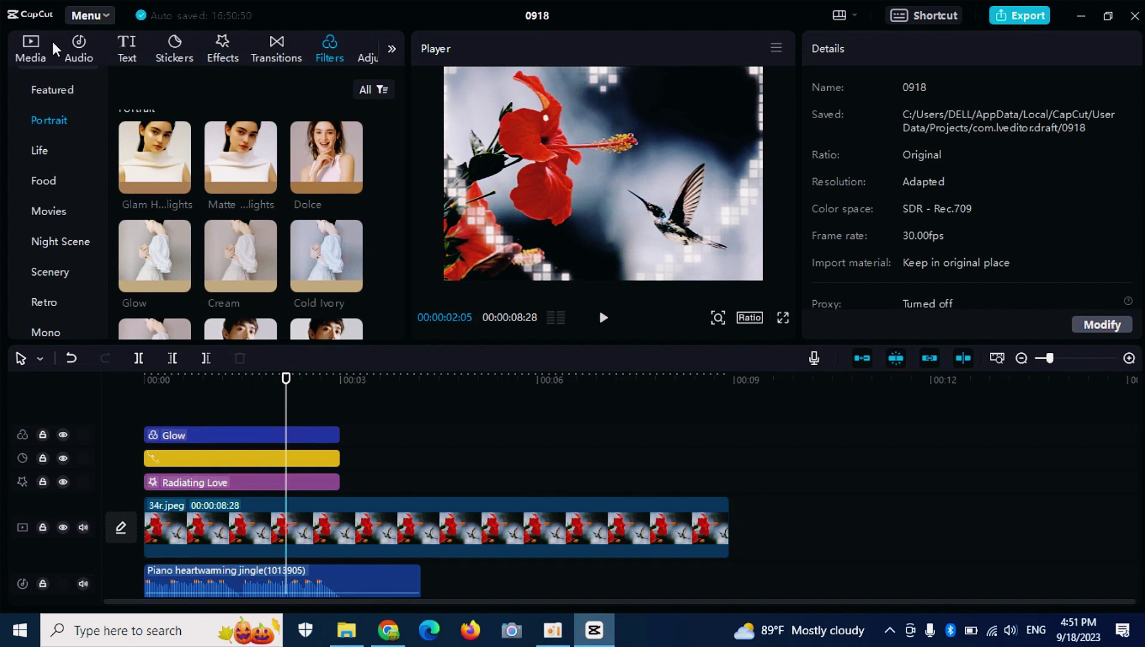
click(32, 44)
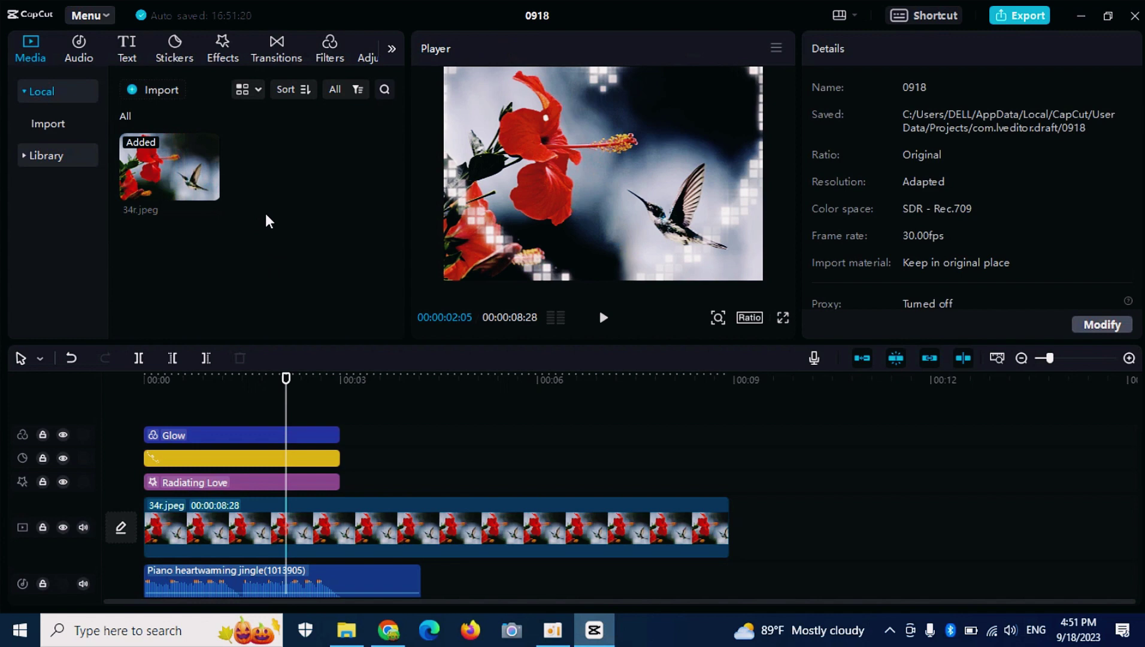
click(162, 90)
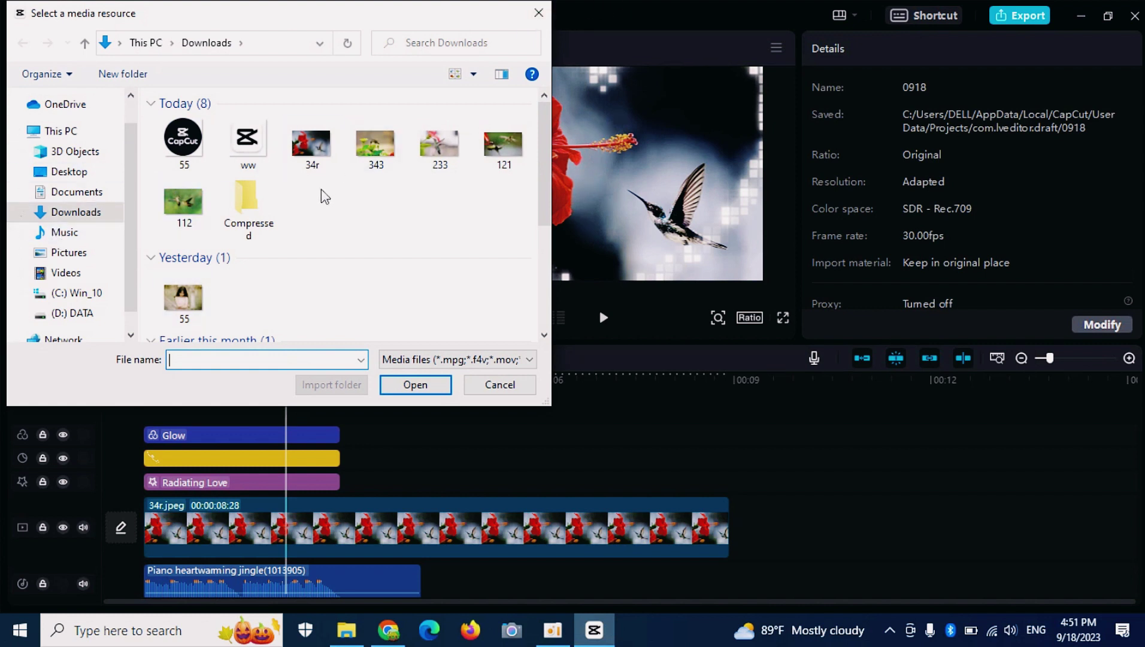
click(537, 20)
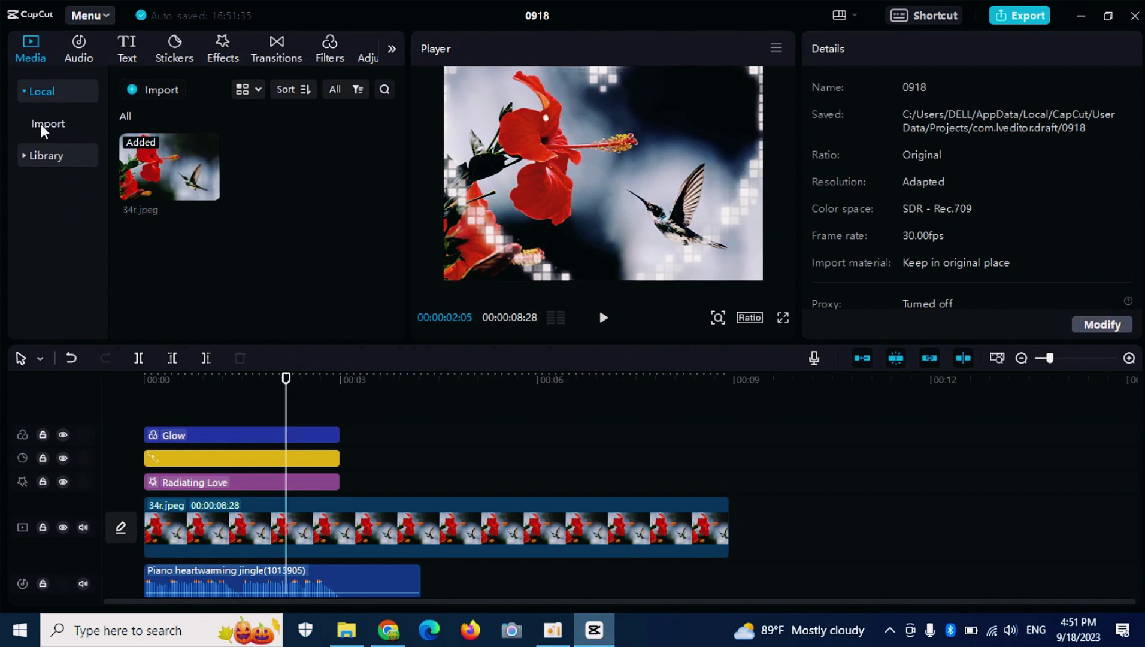
click(55, 94)
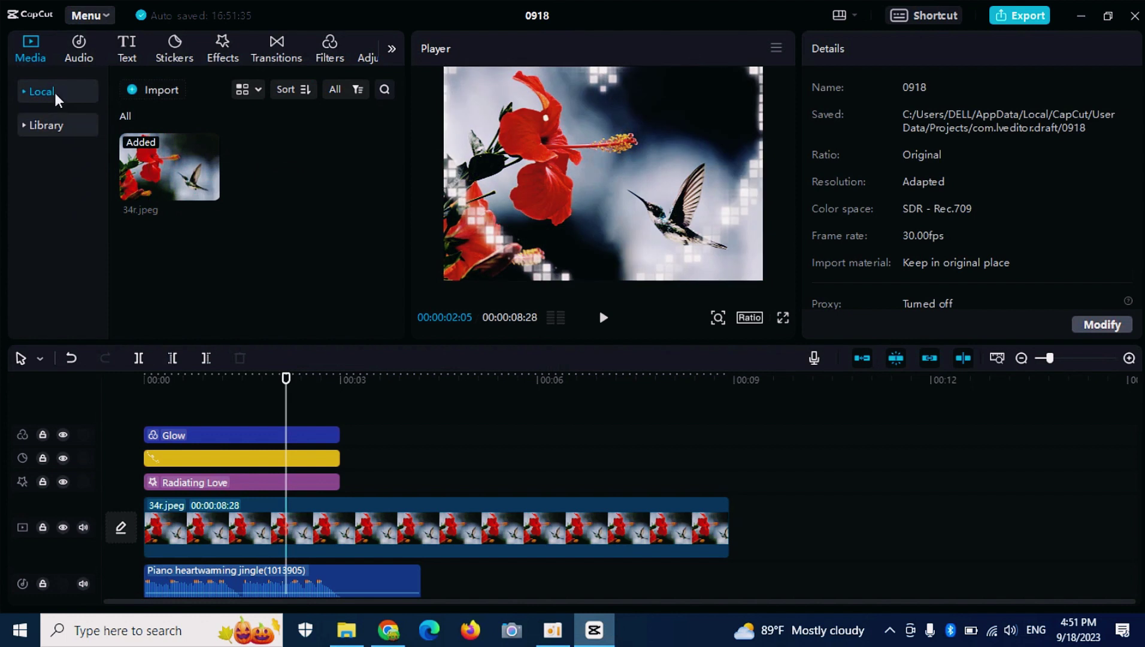
click(78, 52)
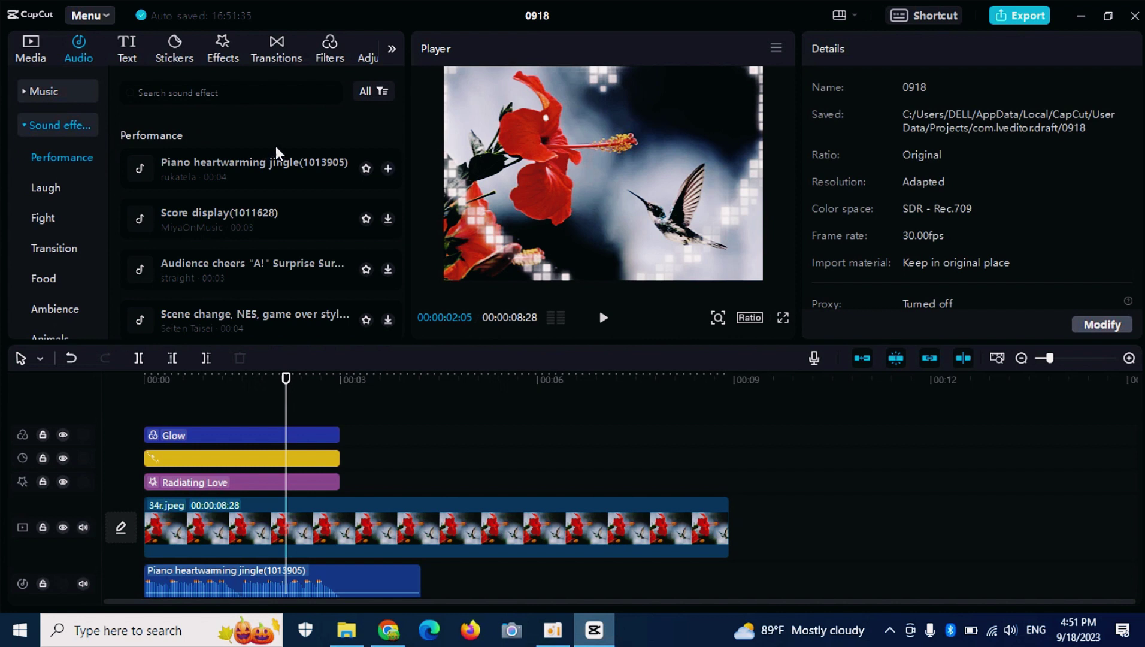
scroll(286, 186, down, 3)
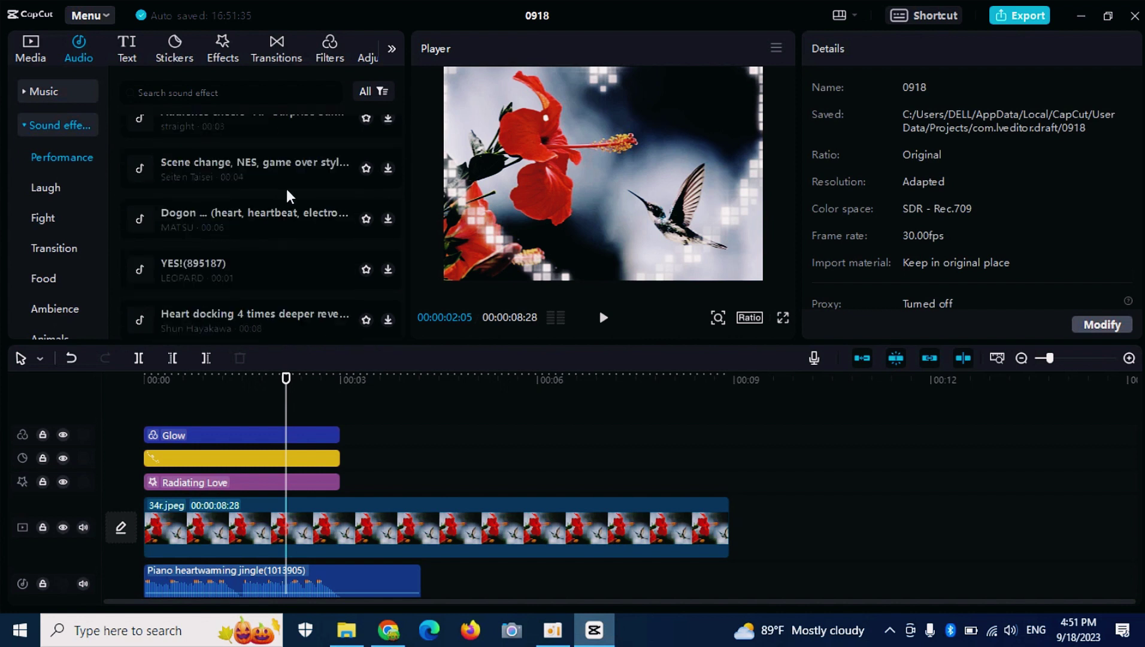
scroll(296, 195, down, 2)
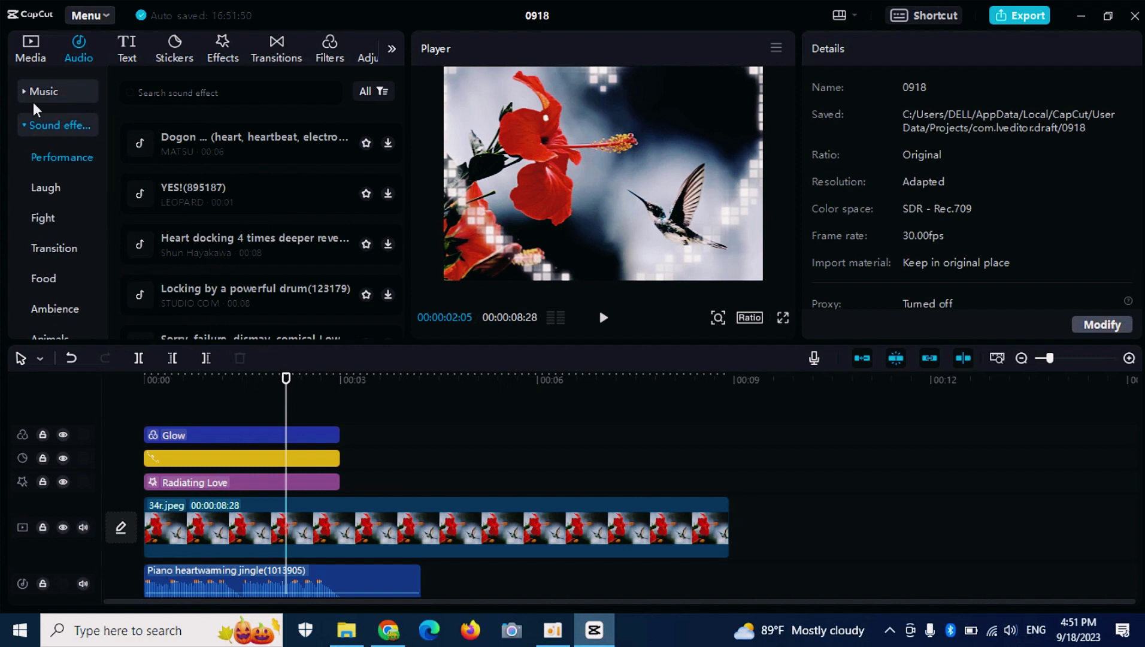
scroll(62, 241, down, 5)
scroll(61, 242, up, 5)
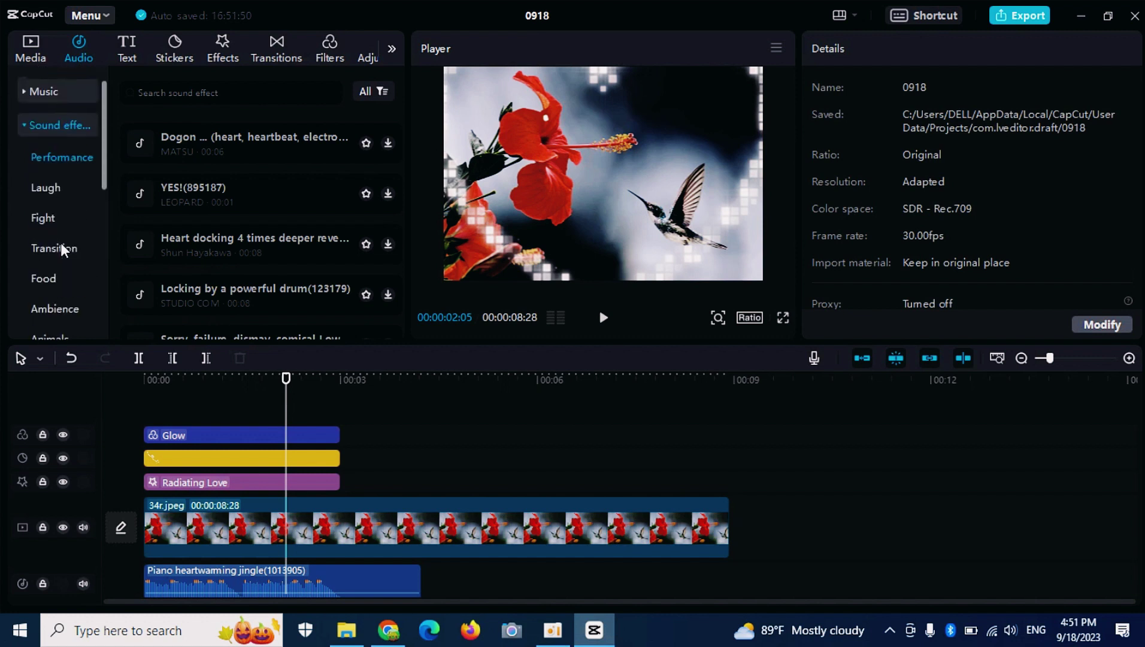
Examine the text options: default text, Trending text effects, text templates, auto captions and local captions.
click(133, 49)
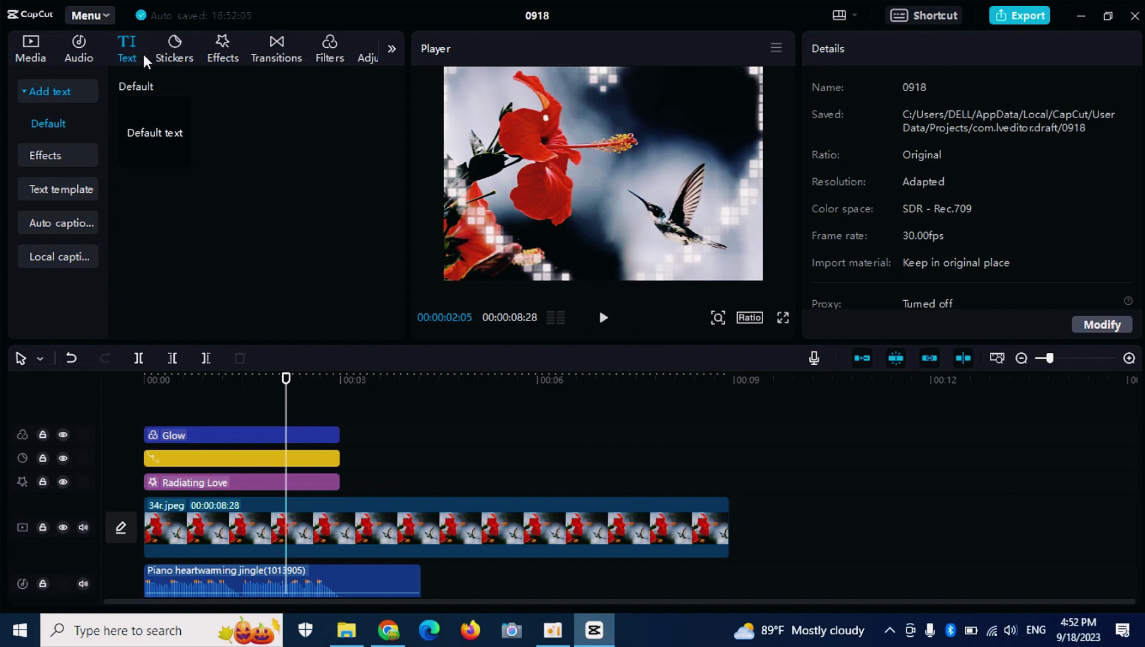
mouse_move(173, 133)
click(64, 155)
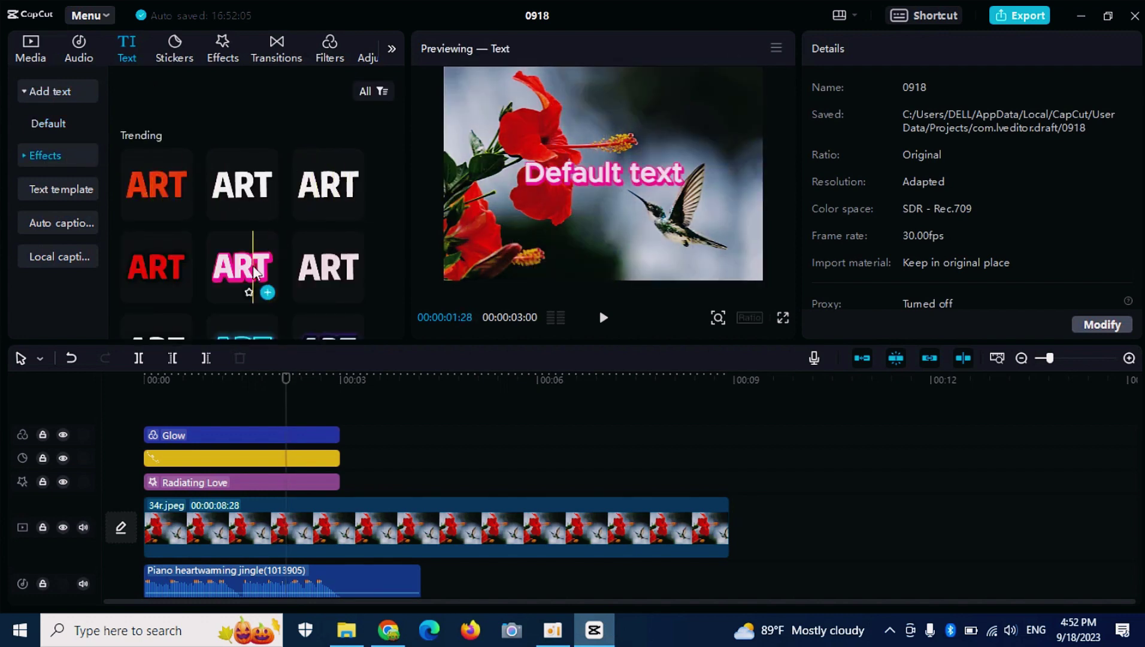
scroll(253, 269, down, 1)
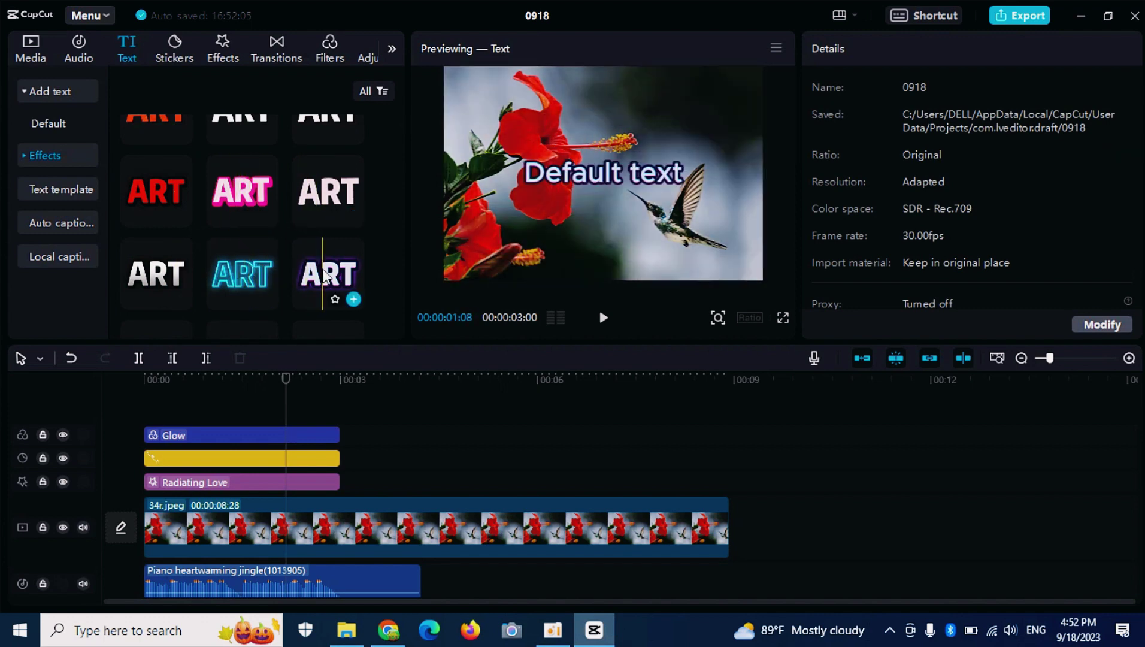
click(82, 191)
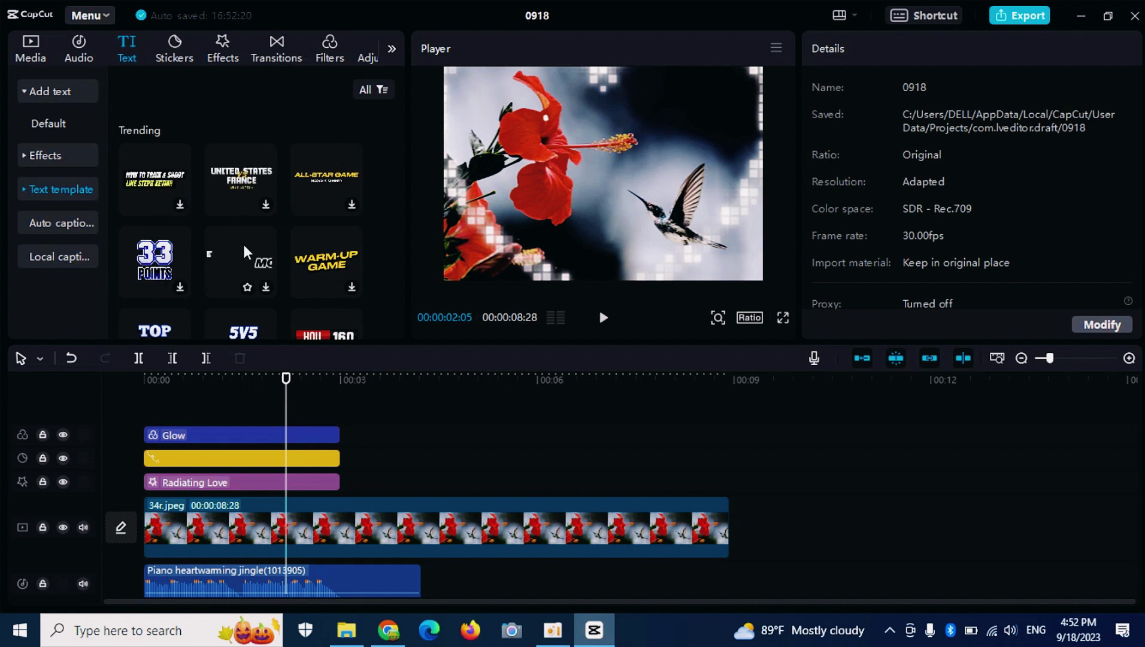
scroll(243, 241, down, 2)
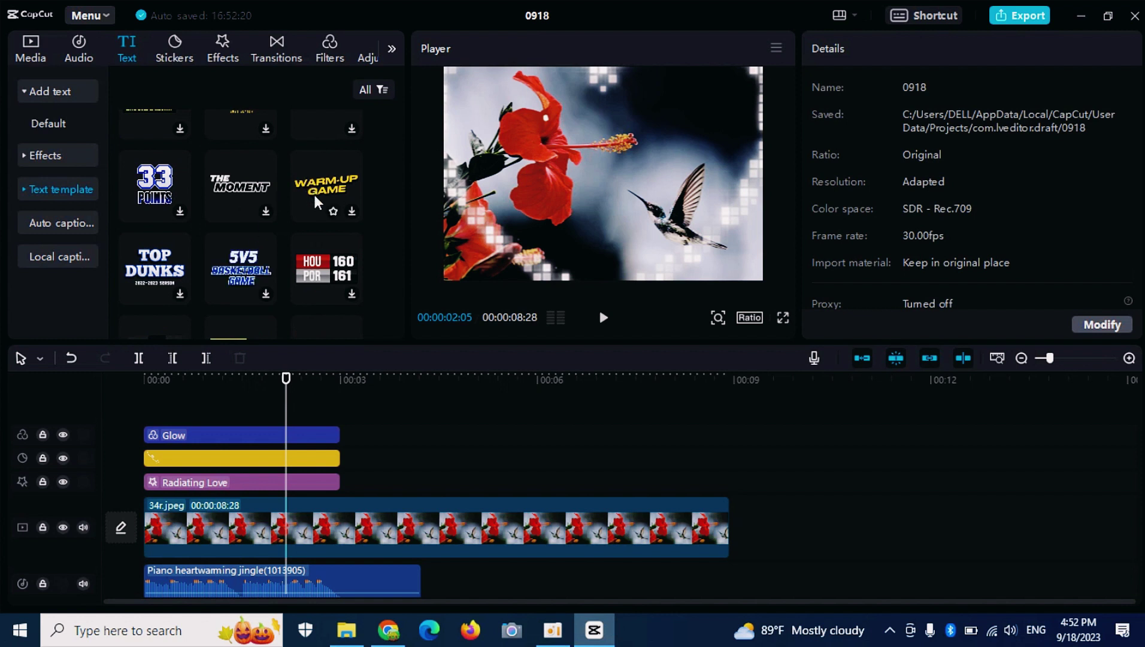
scroll(246, 264, down, 2)
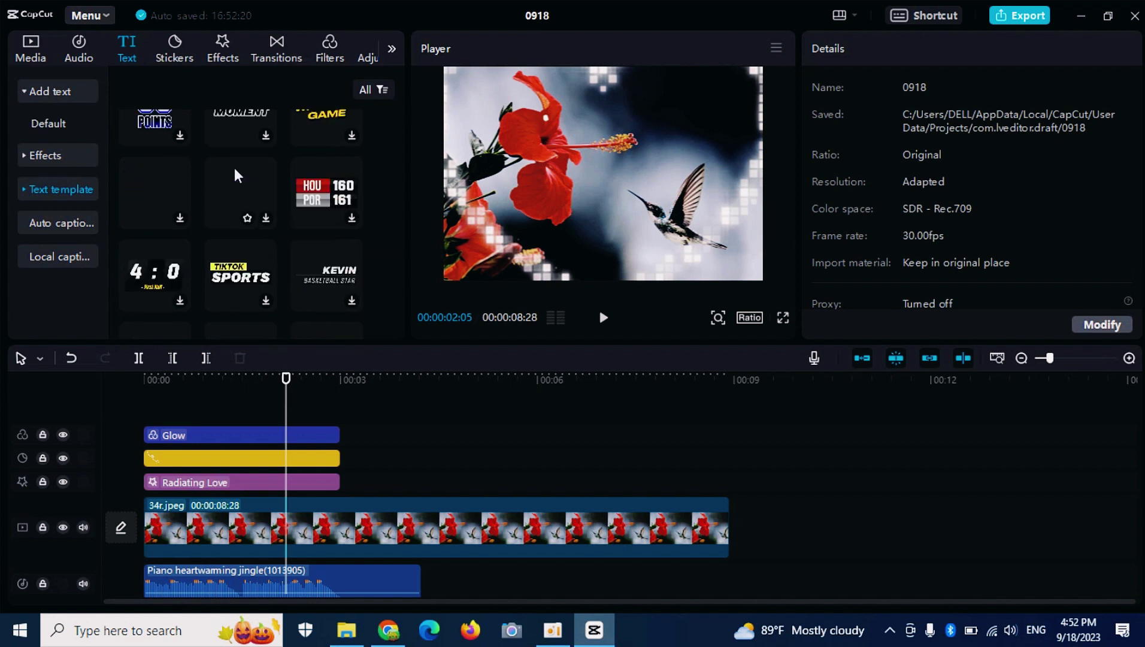
scroll(259, 195, down, 1)
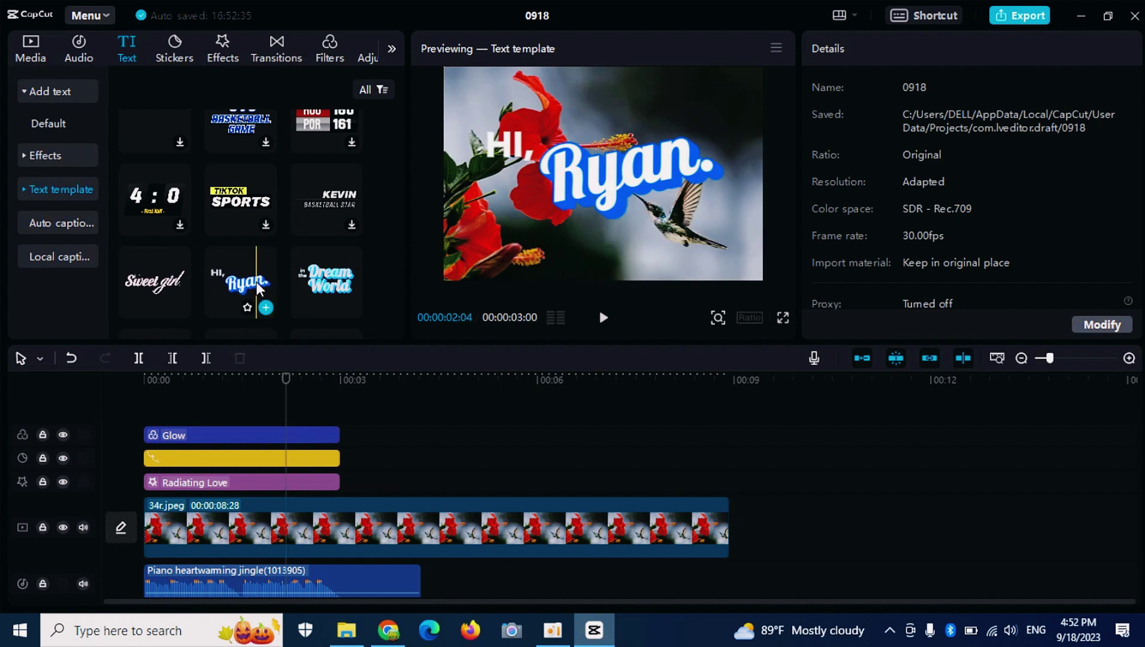
scroll(255, 280, down, 2)
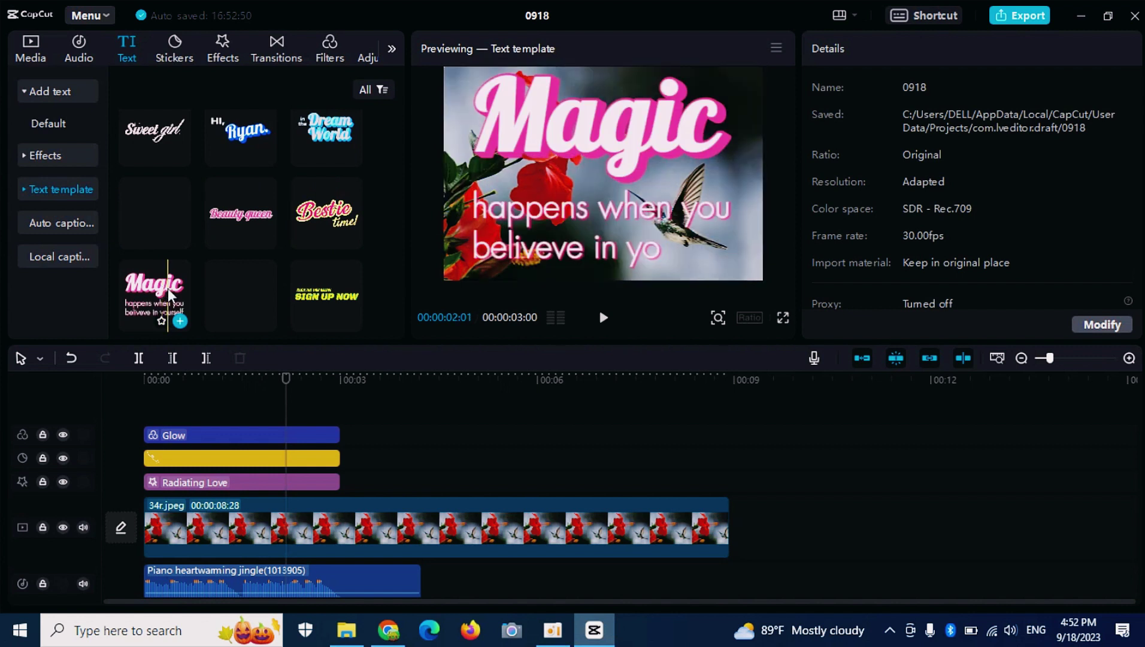
click(68, 221)
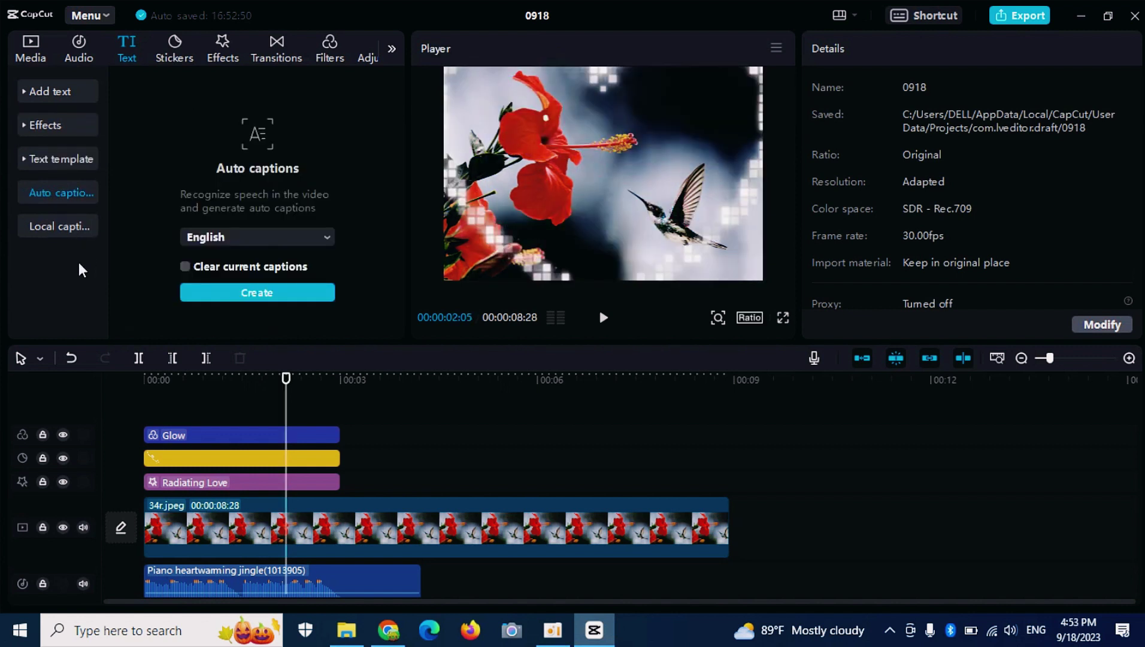
click(54, 227)
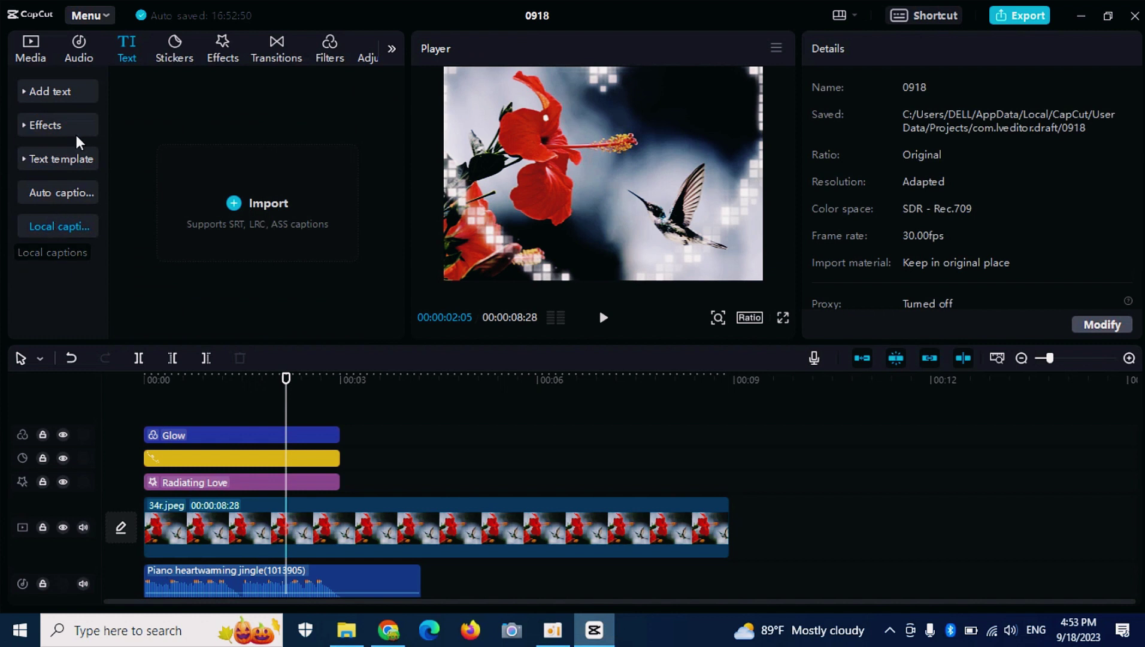
click(50, 91)
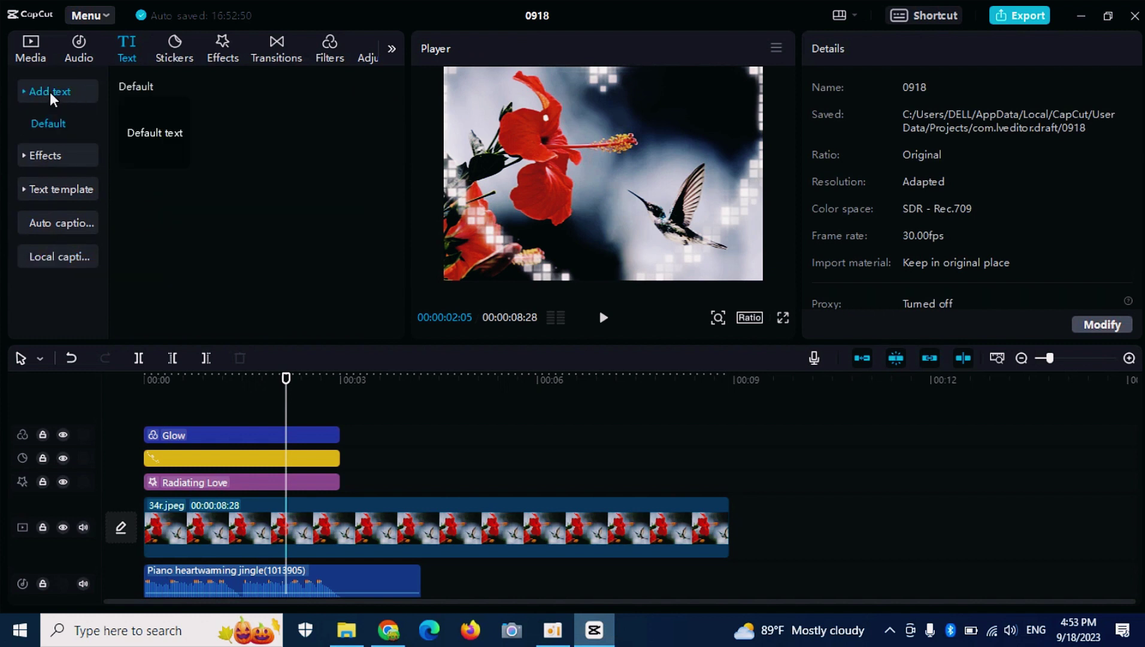
Add the Fall sticker of the white rabbit with the yellow ribbon above the Glow filter, near the start of the timeline.
click(175, 59)
scroll(215, 188, down, 5)
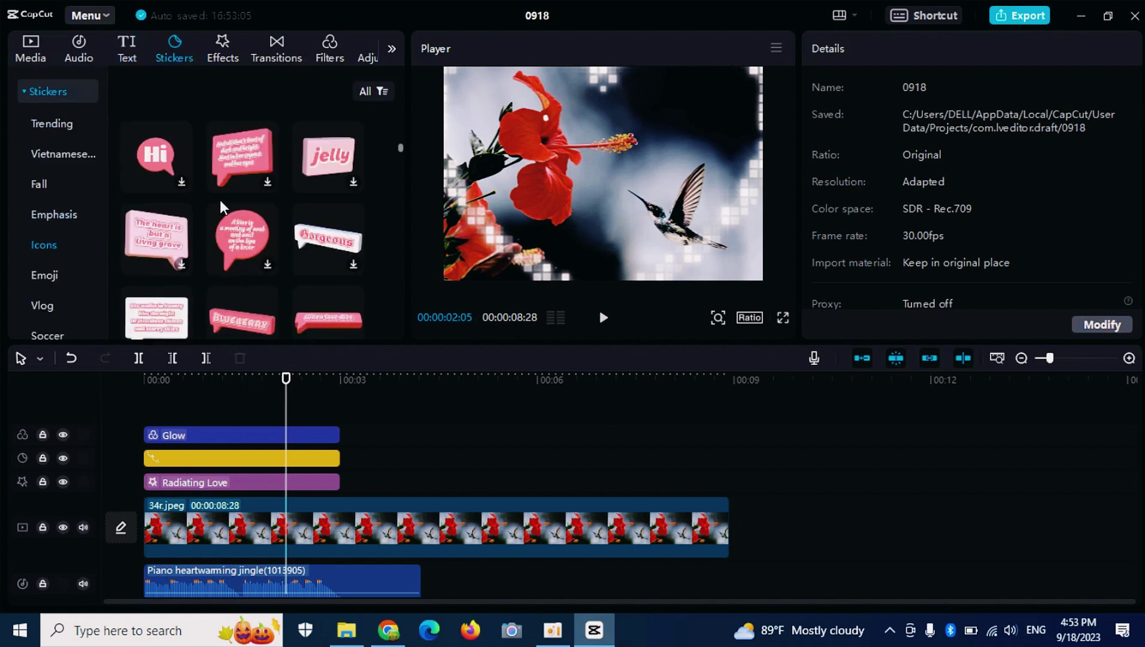
click(38, 183)
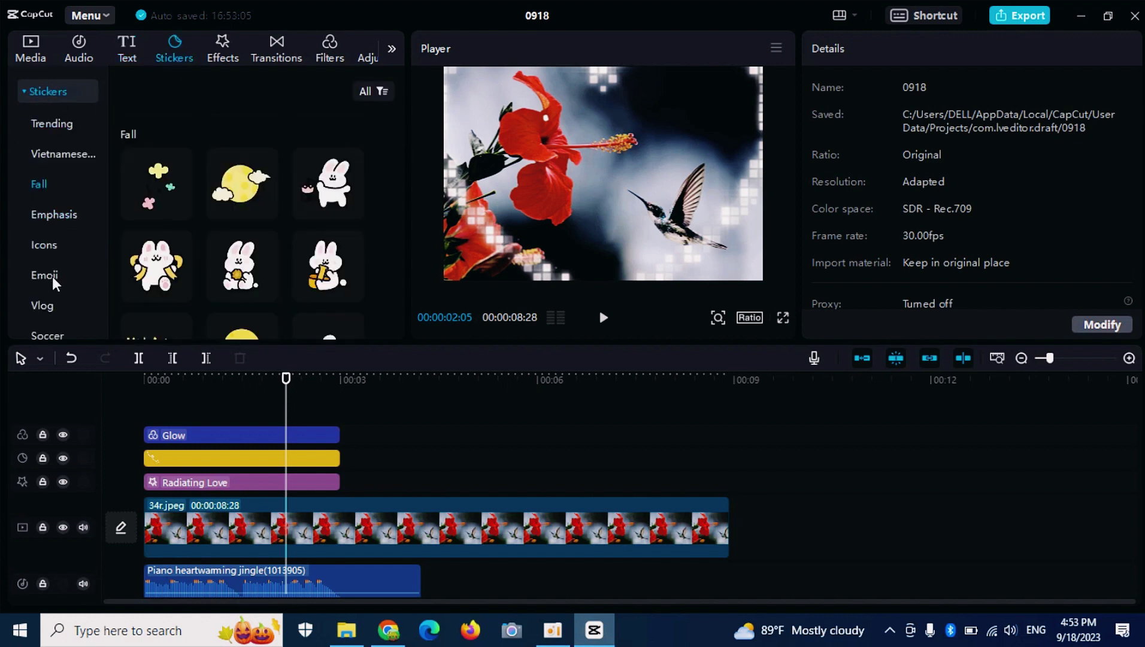
mouse_move(308, 178)
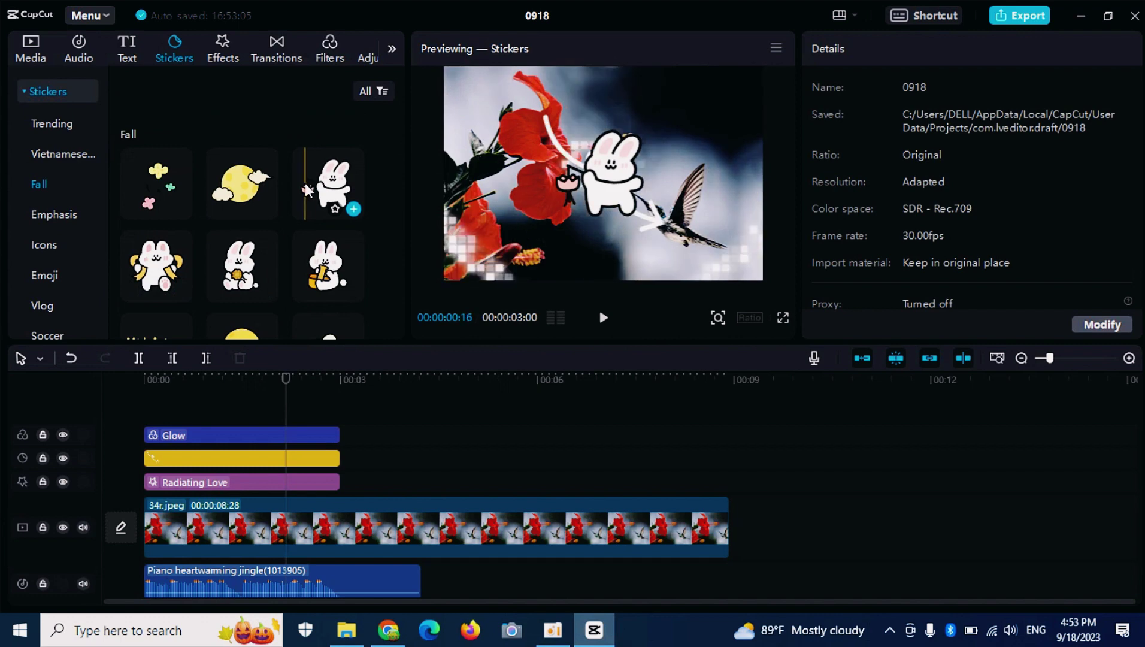
mouse_move(317, 207)
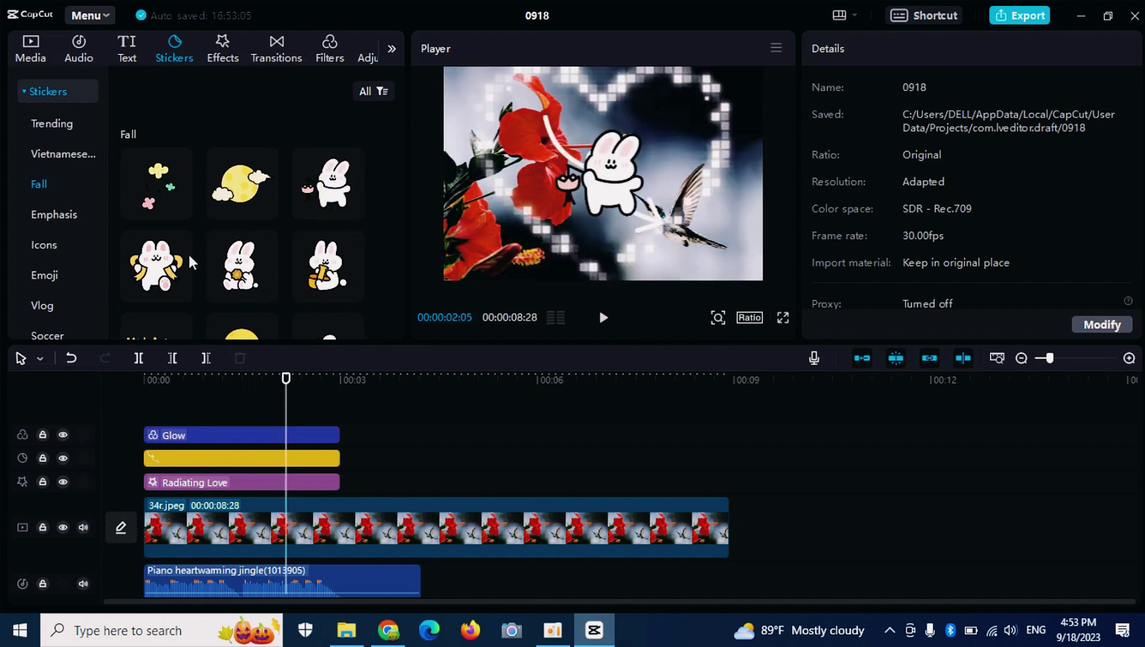
mouse_move(155, 268)
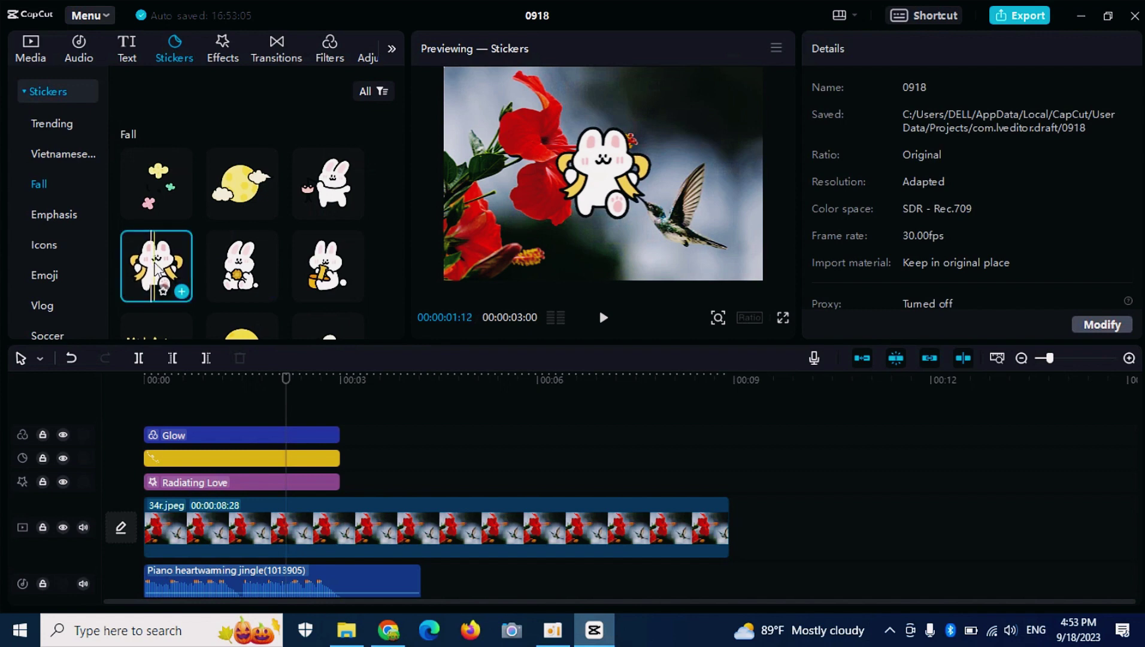
drag(153, 269, 174, 411)
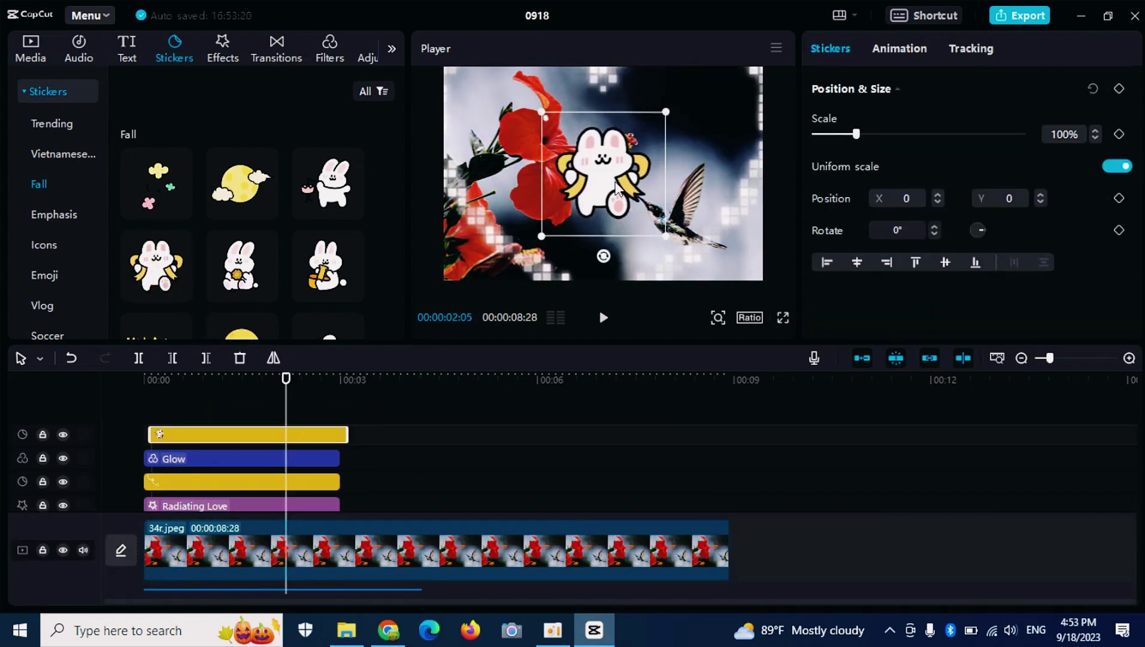
Shrink the rabbit sticker to 36% and place it in the image's lower-left corner at about X -1572, Y -1011.
drag(617, 188, 618, 195)
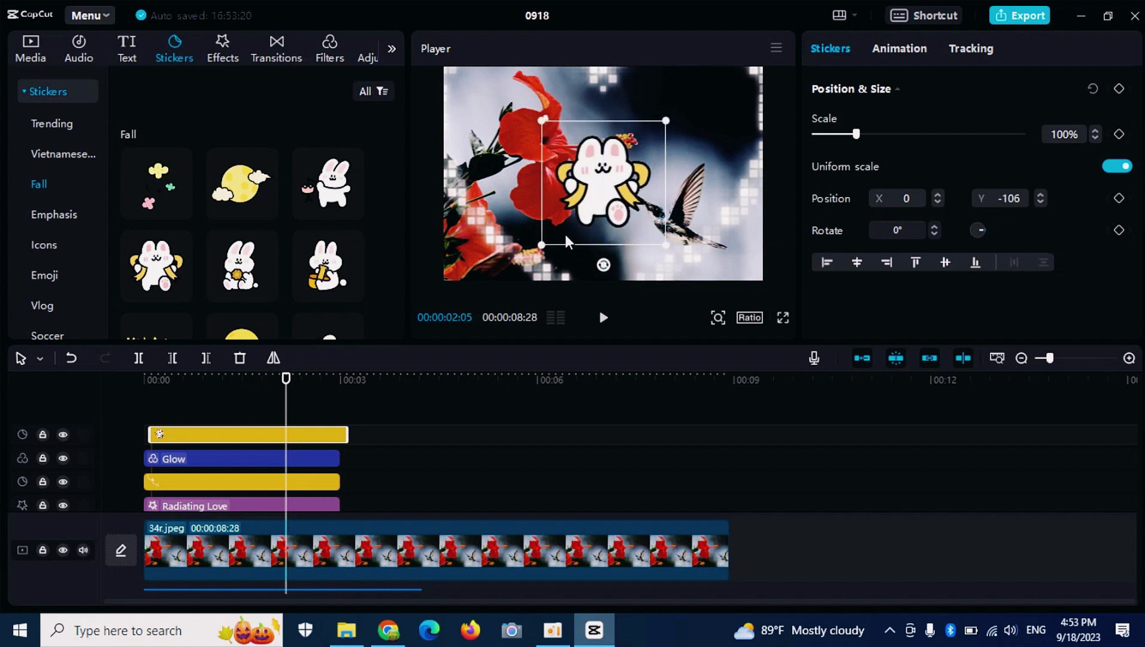
drag(540, 246, 460, 270)
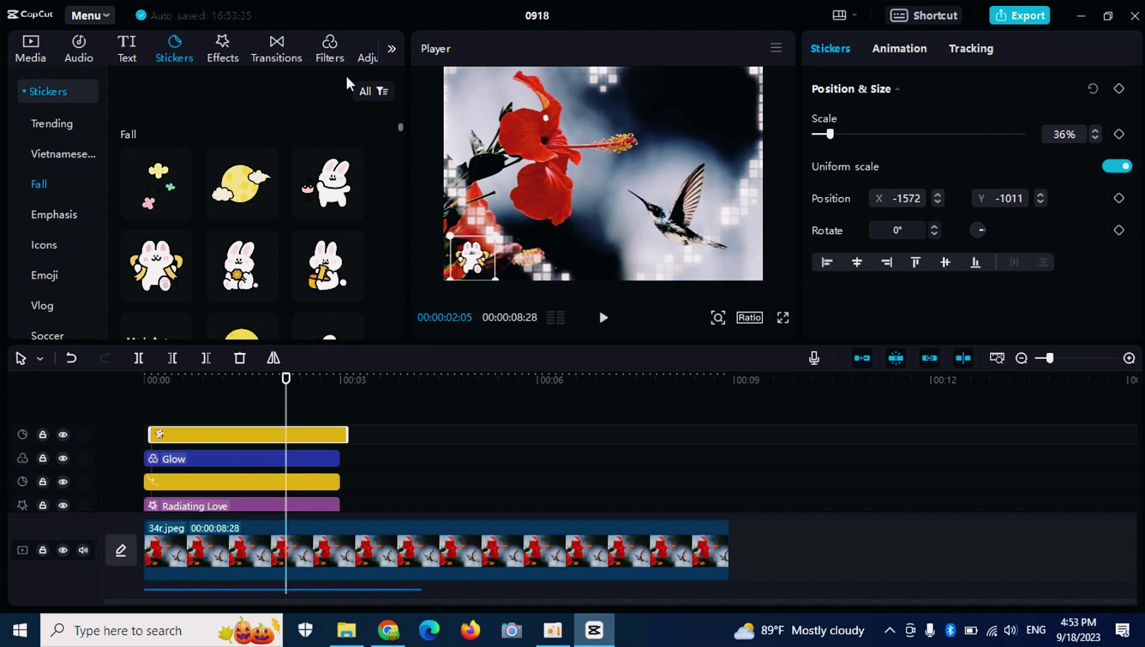
Examine the Trending, Opening & closing and Lens video effects, and preview the zoom effect in the Opening & closing group.
click(218, 37)
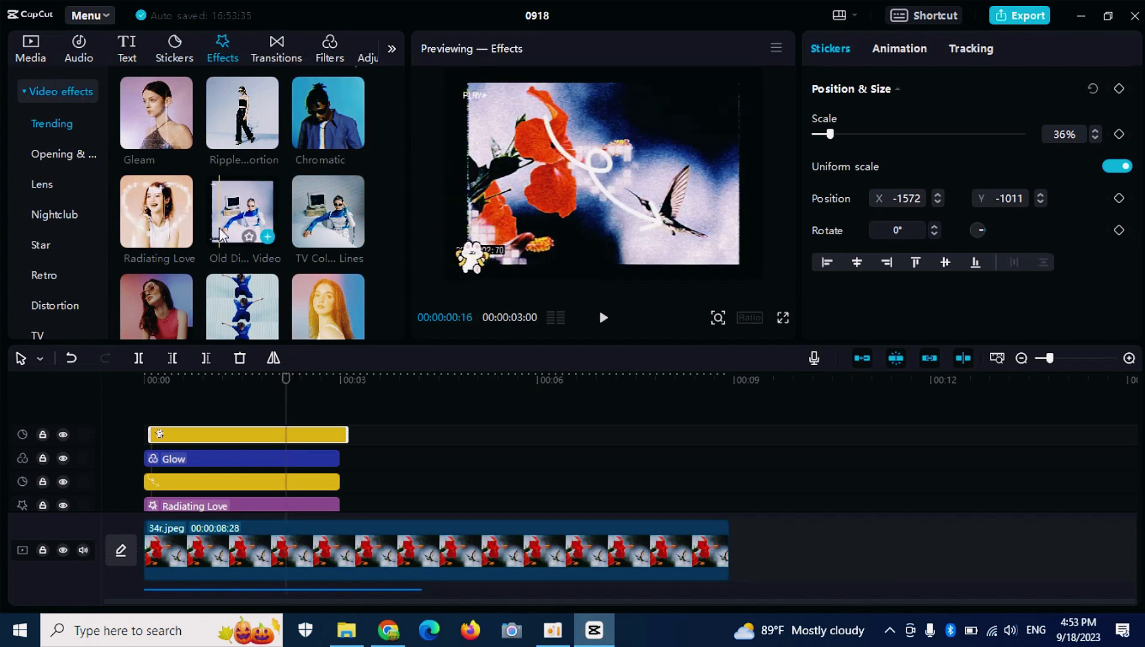
scroll(221, 234, down, 2)
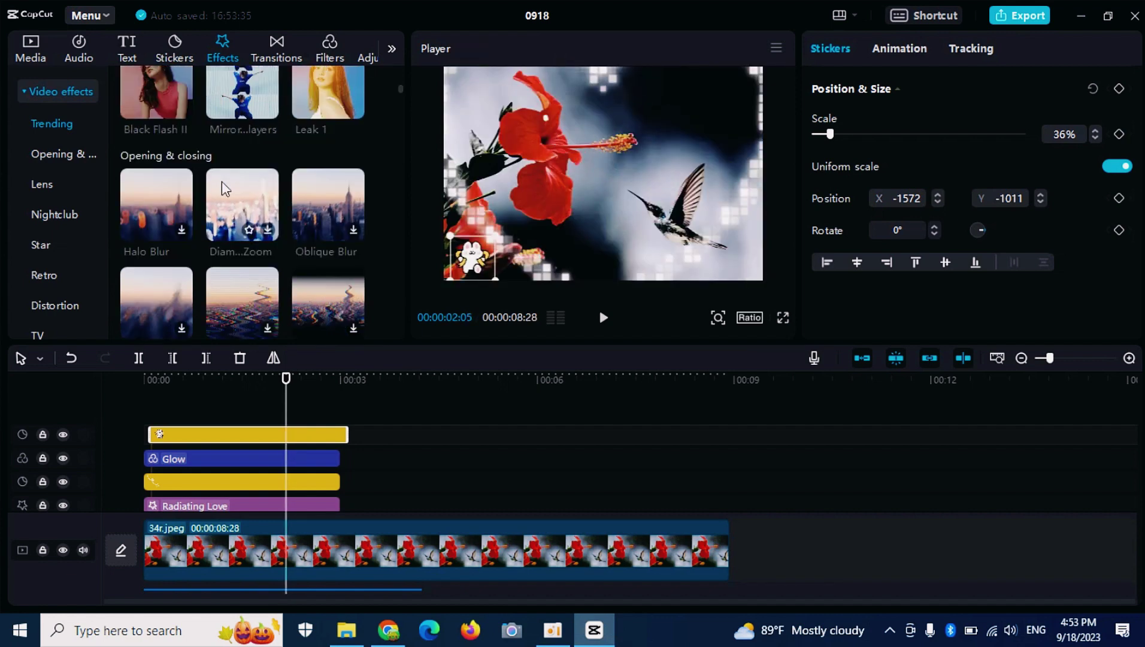
scroll(222, 181, down, 4)
scroll(233, 188, down, 6)
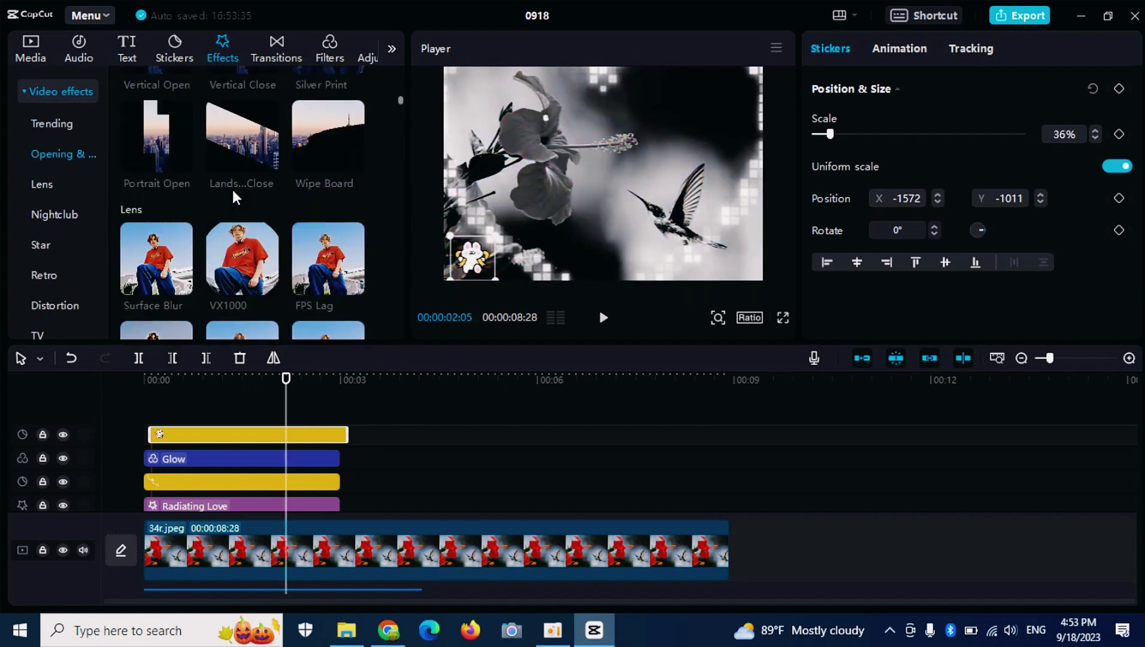
scroll(240, 180, down, 2)
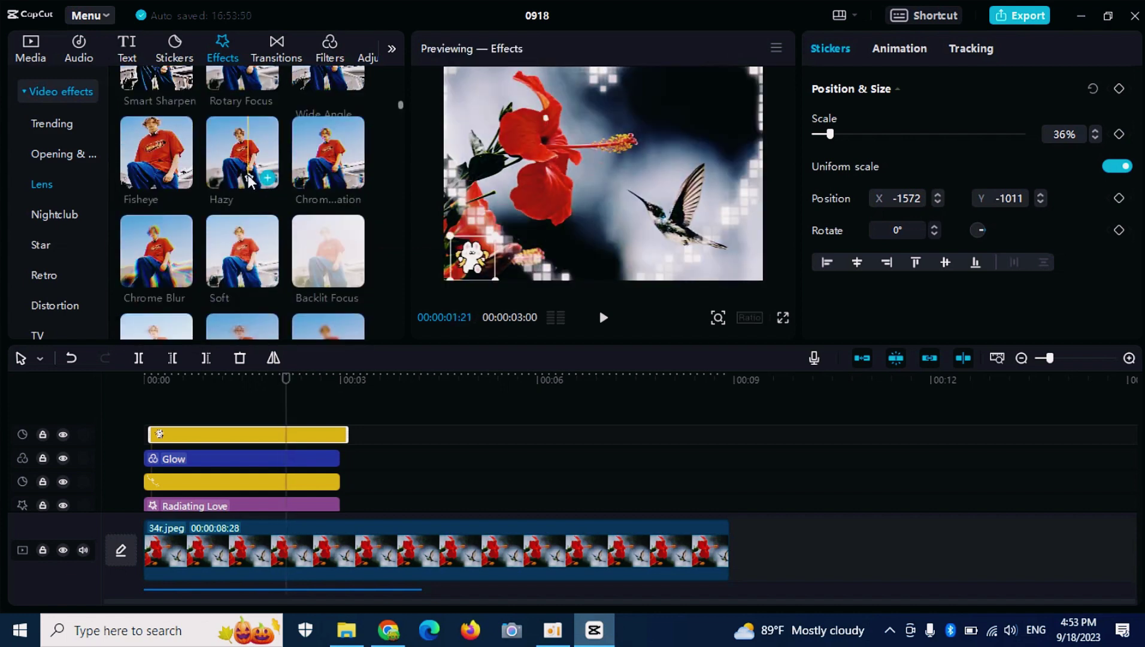
scroll(247, 175, down, 3)
scroll(253, 172, up, 5)
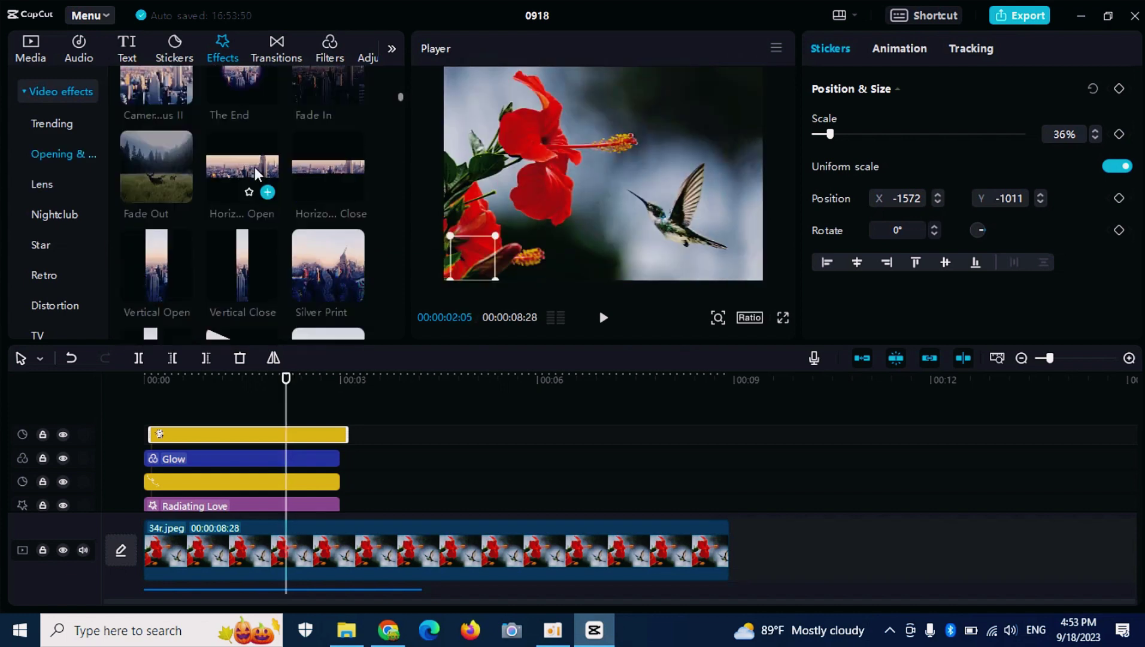
scroll(258, 171, up, 3)
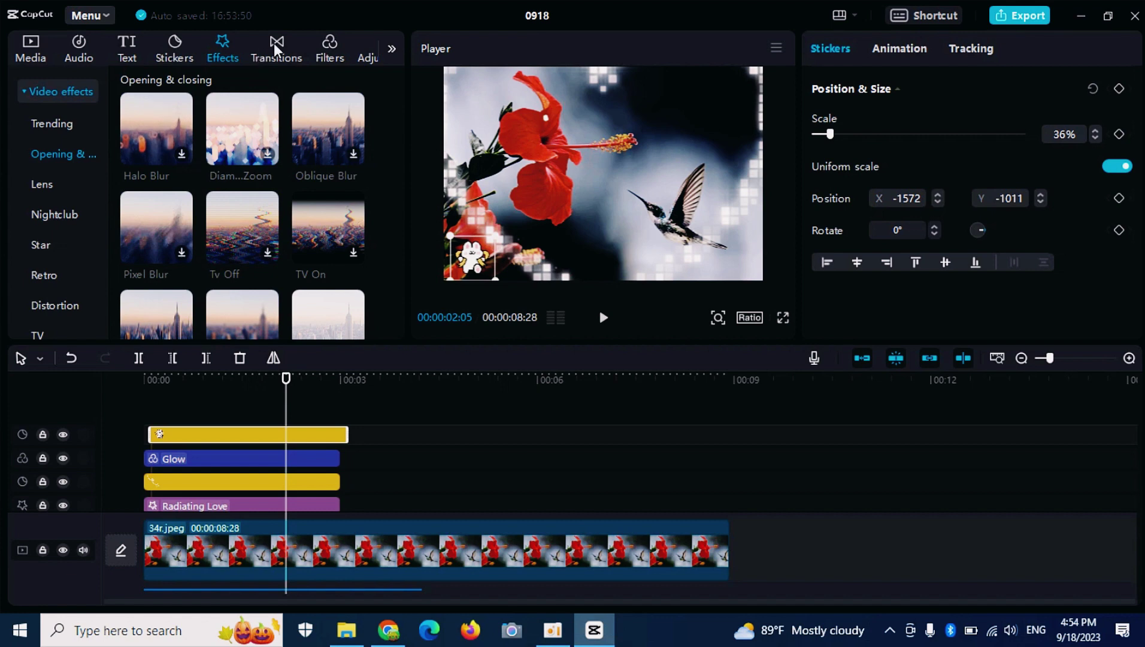
click(251, 133)
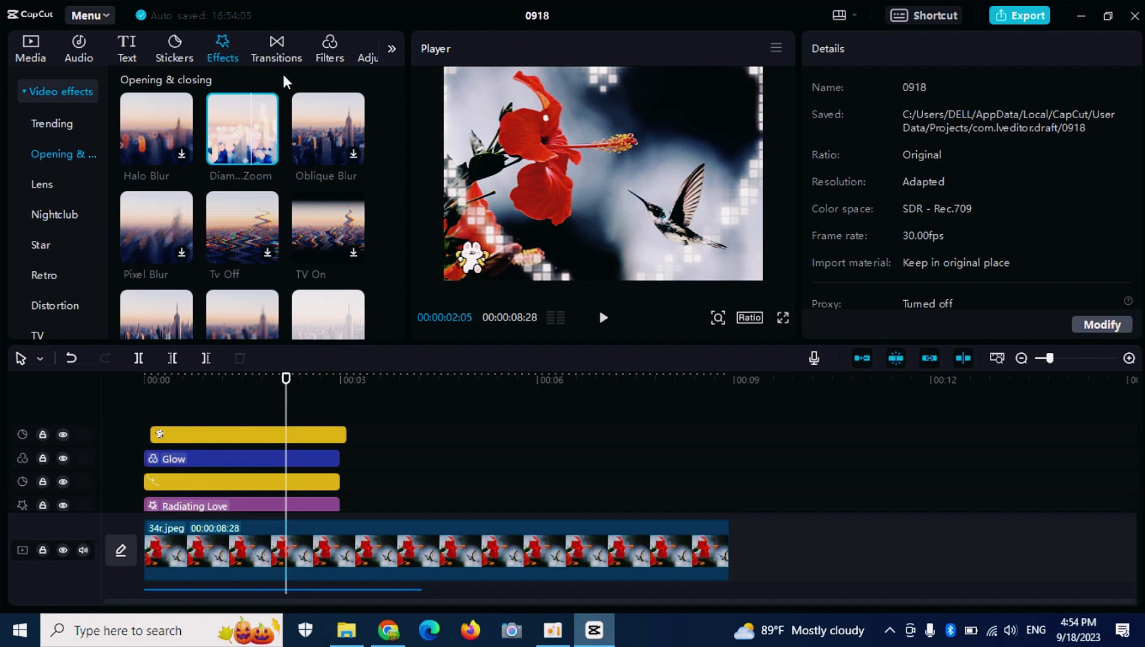
Try to apply the Trending transition Shake II at the end of the 34r.jpeg clip on the main track.
click(274, 48)
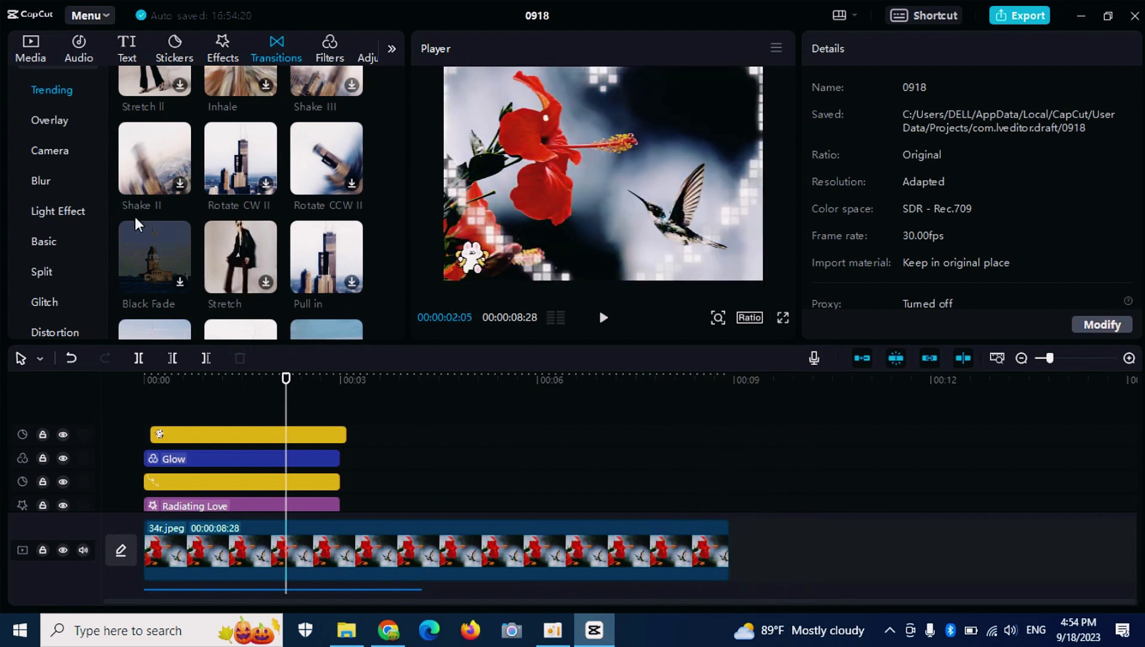
drag(172, 133, 740, 549)
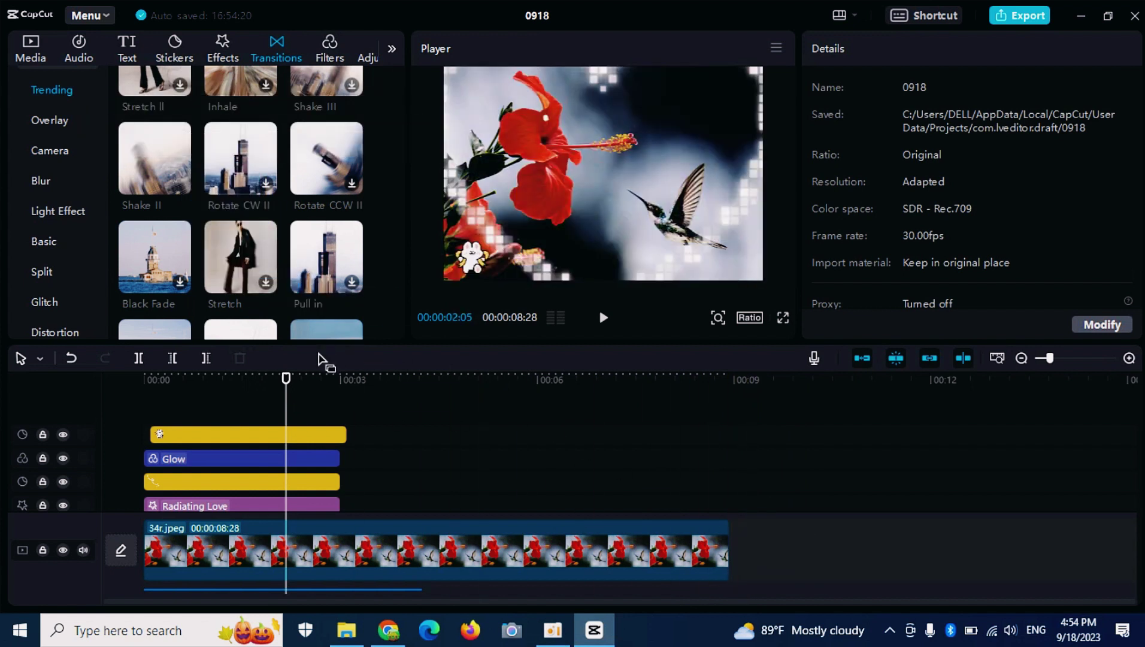
Look through the Portrait and Life filters and preview the Vibrant II filter on the image.
click(325, 49)
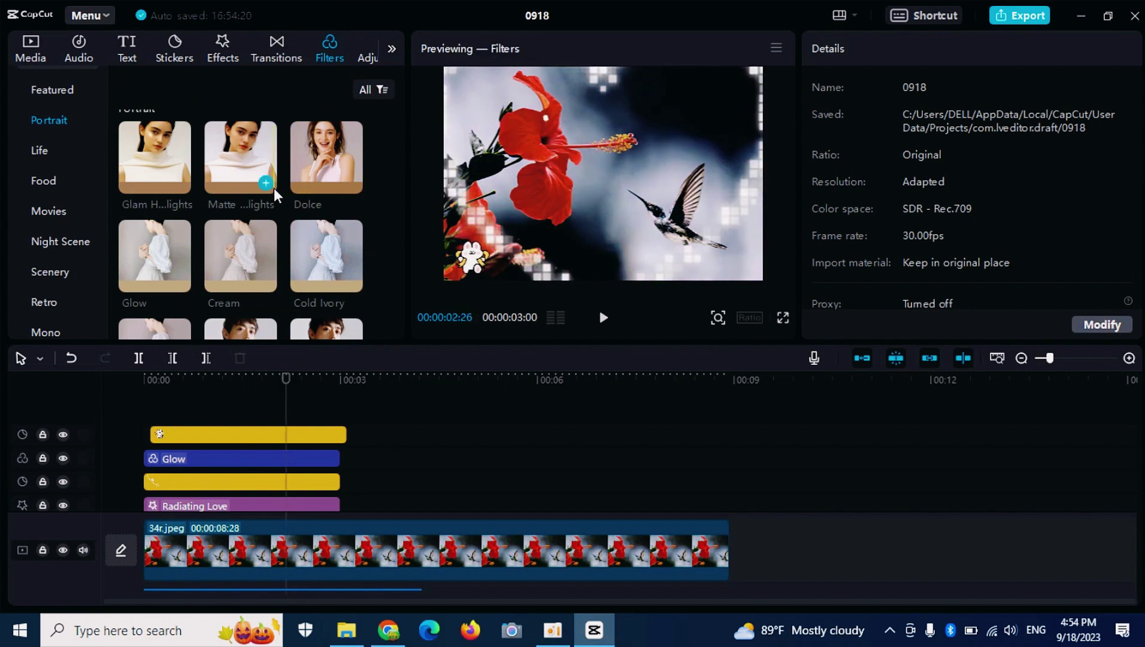
scroll(255, 241, down, 2)
scroll(256, 240, down, 3)
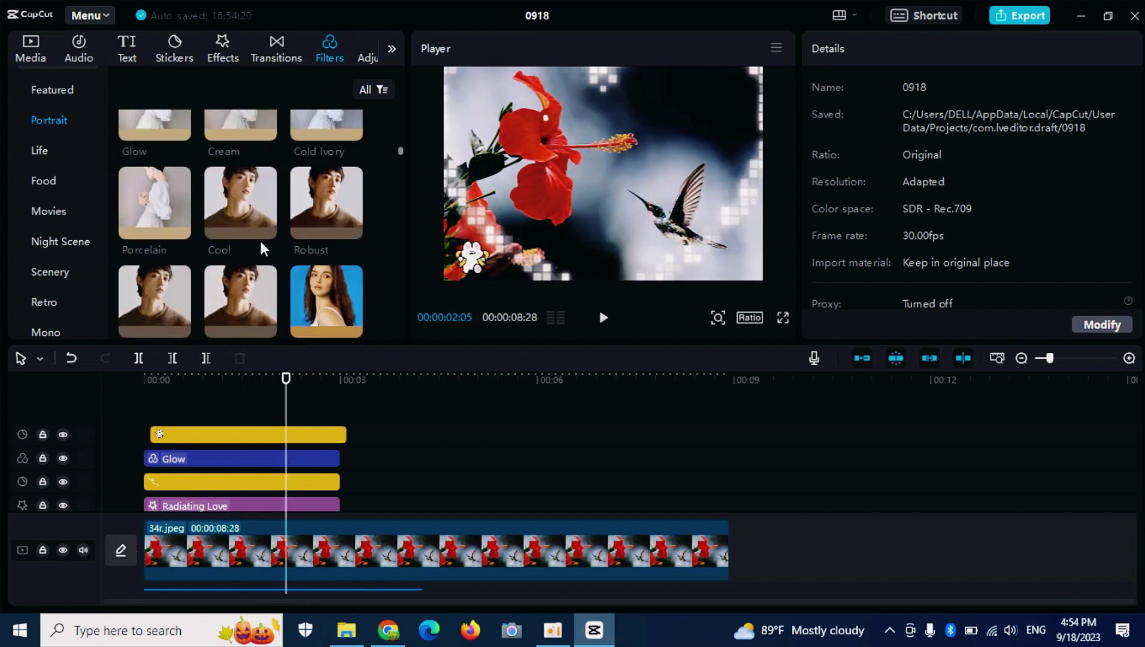
scroll(279, 236, down, 2)
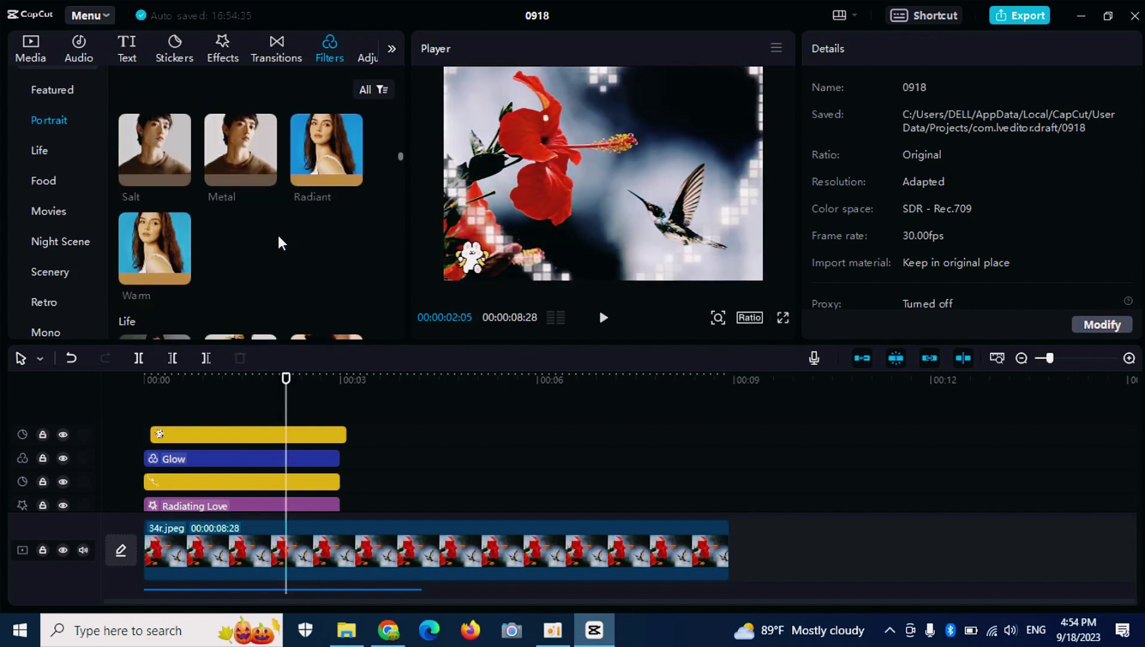
scroll(278, 234, down, 3)
mouse_move(319, 224)
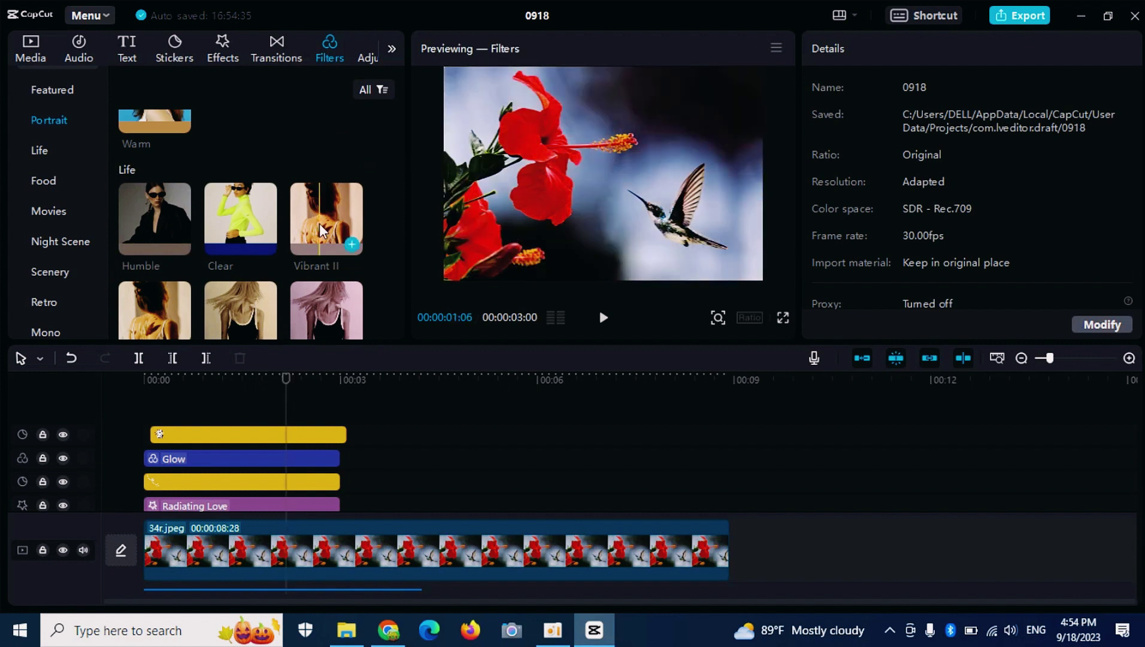